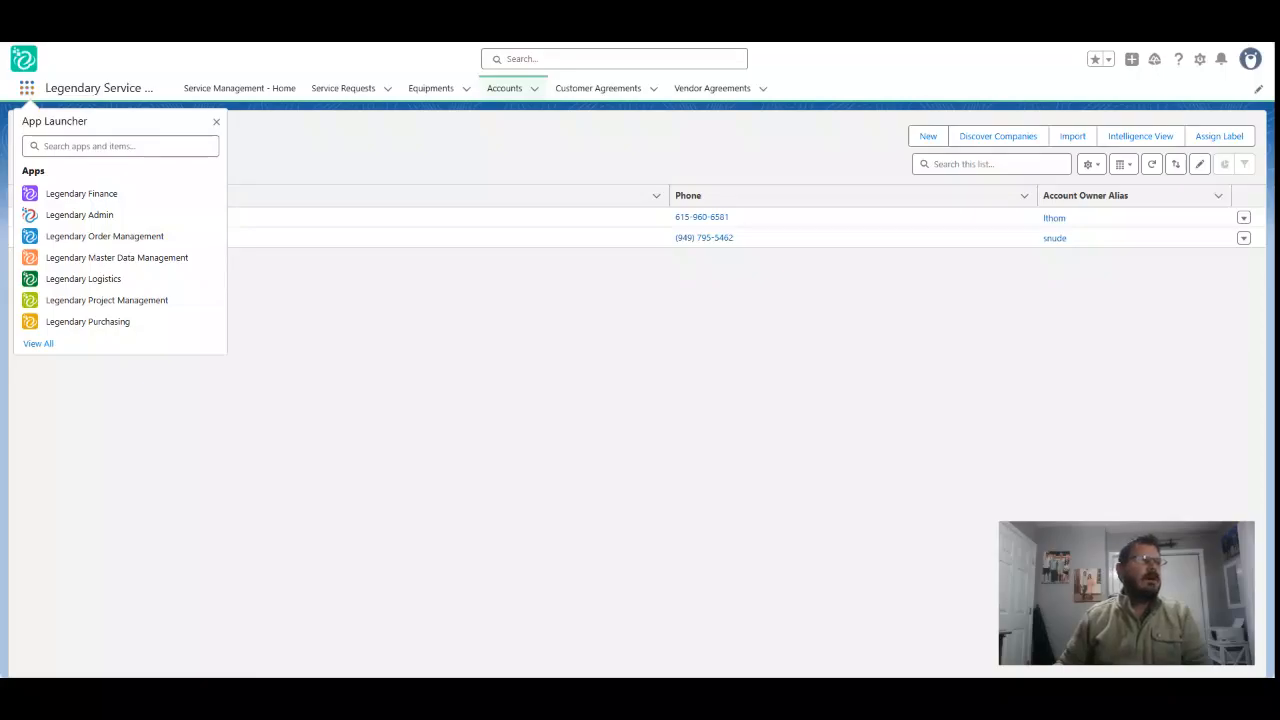
Look up "service" among the available apps and open the Legendary Service Management home page.
left_click(120, 146)
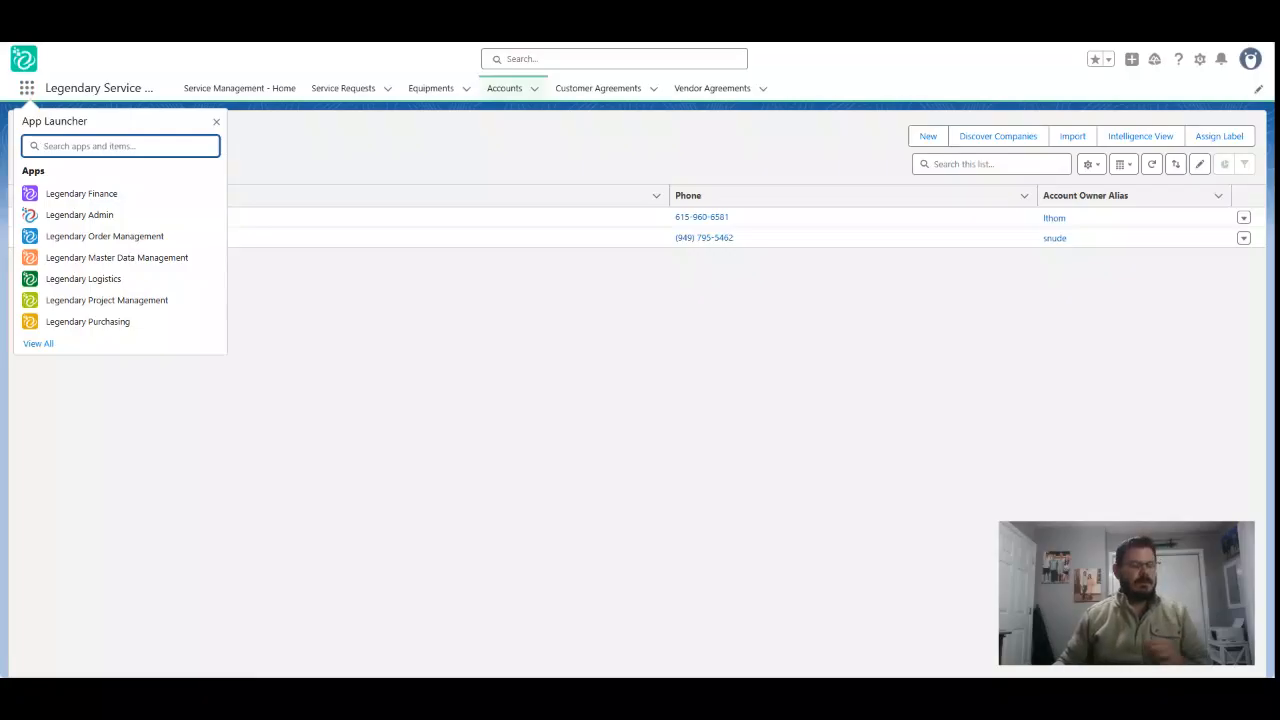
type("service")
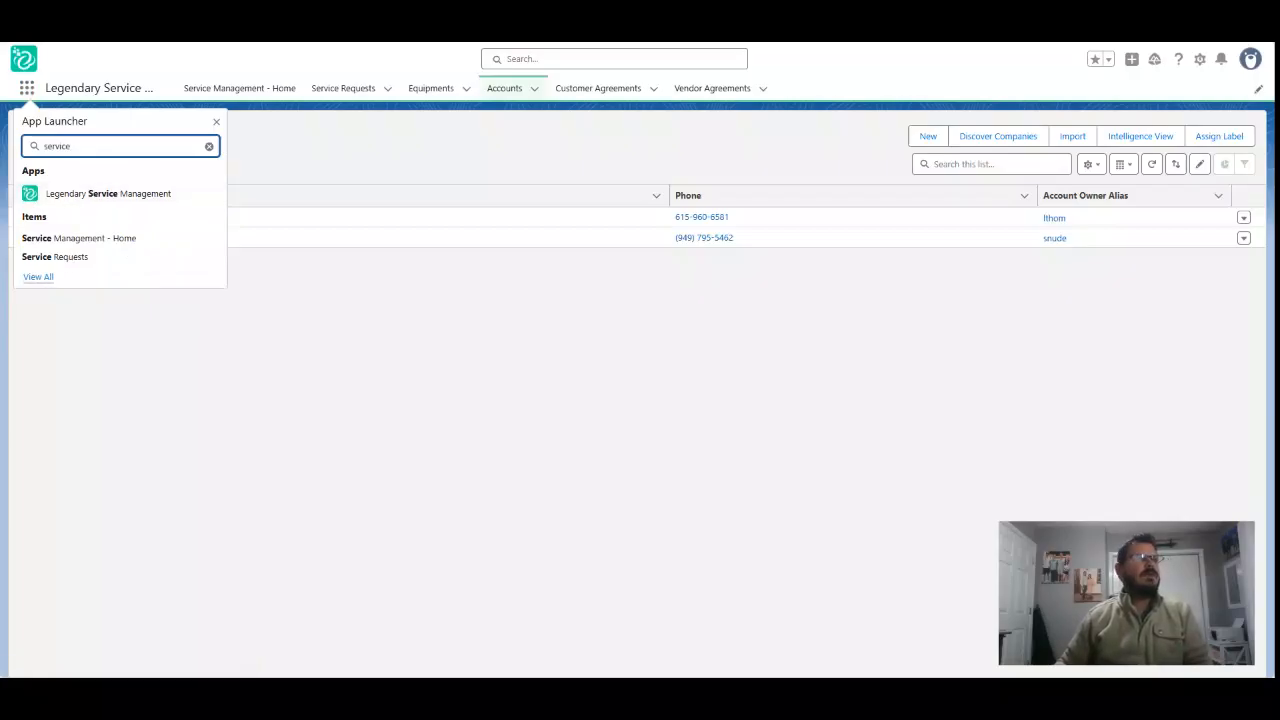
key("Escape")
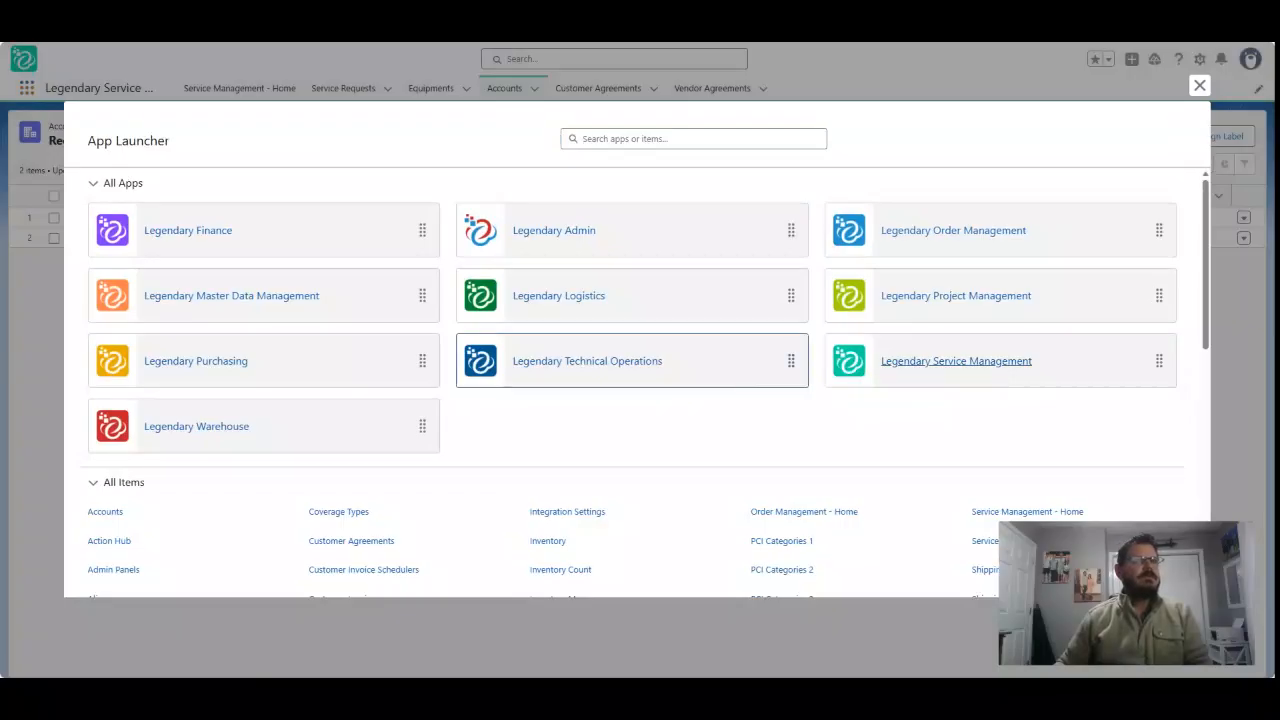
left_click(587, 361)
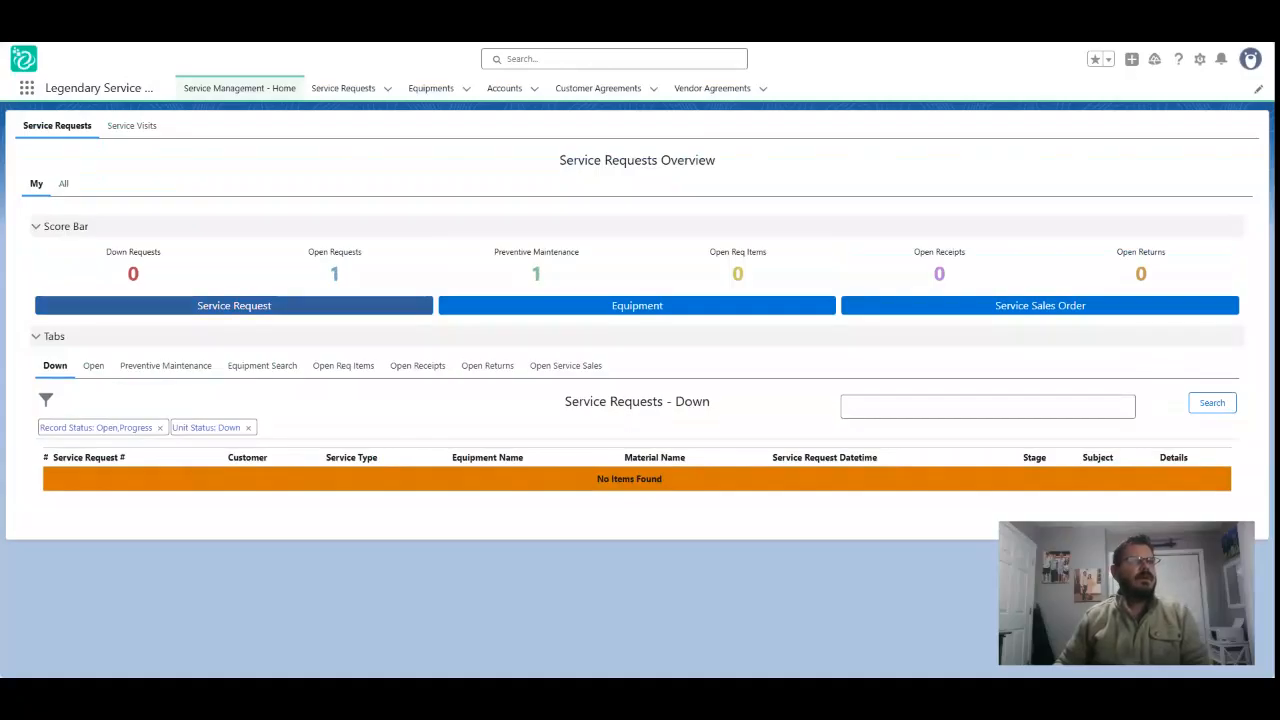
Start a new service request and set its customer to Training - Mock Customer Inc. from the full search results for "moc".
left_click(234, 305)
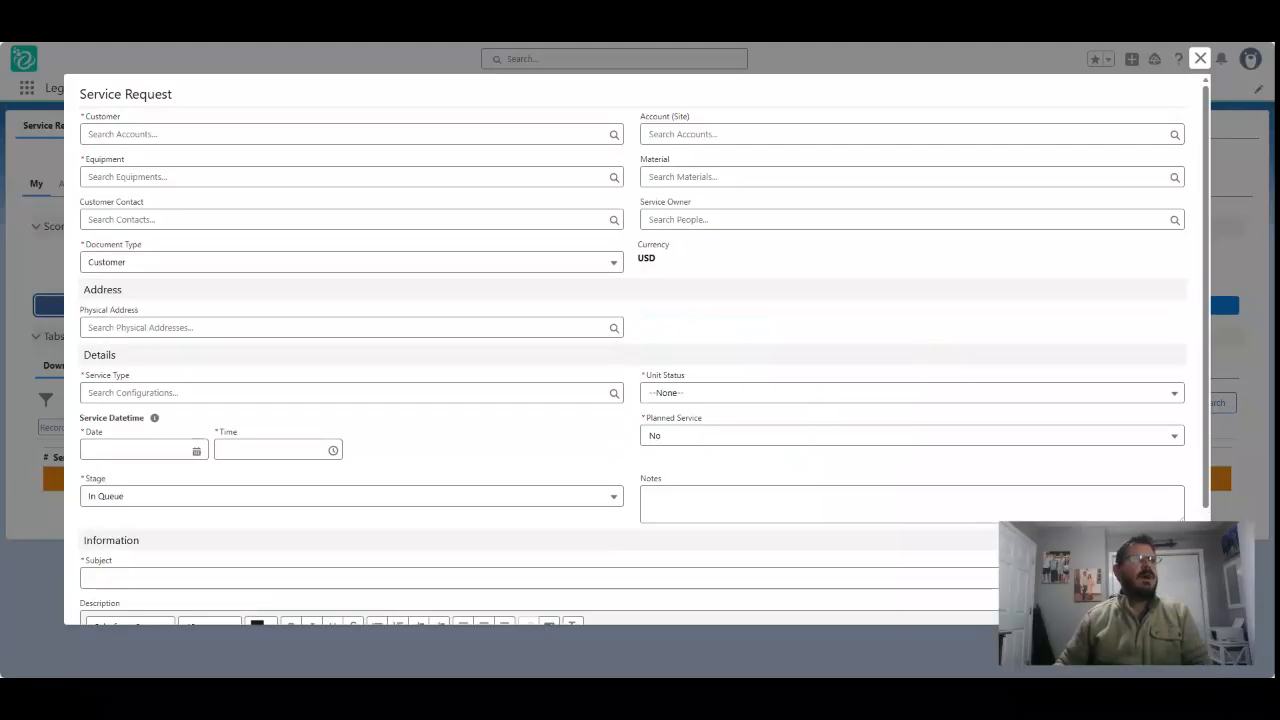
left_click(140, 134)
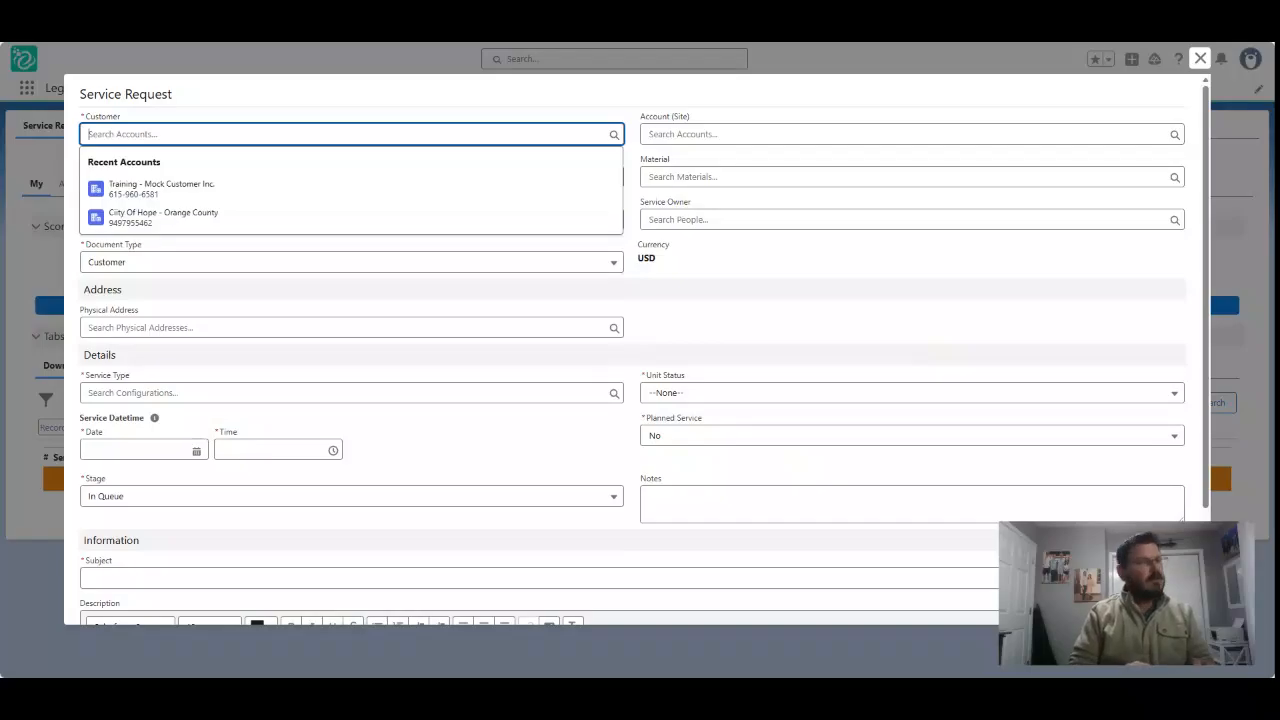
type("moc")
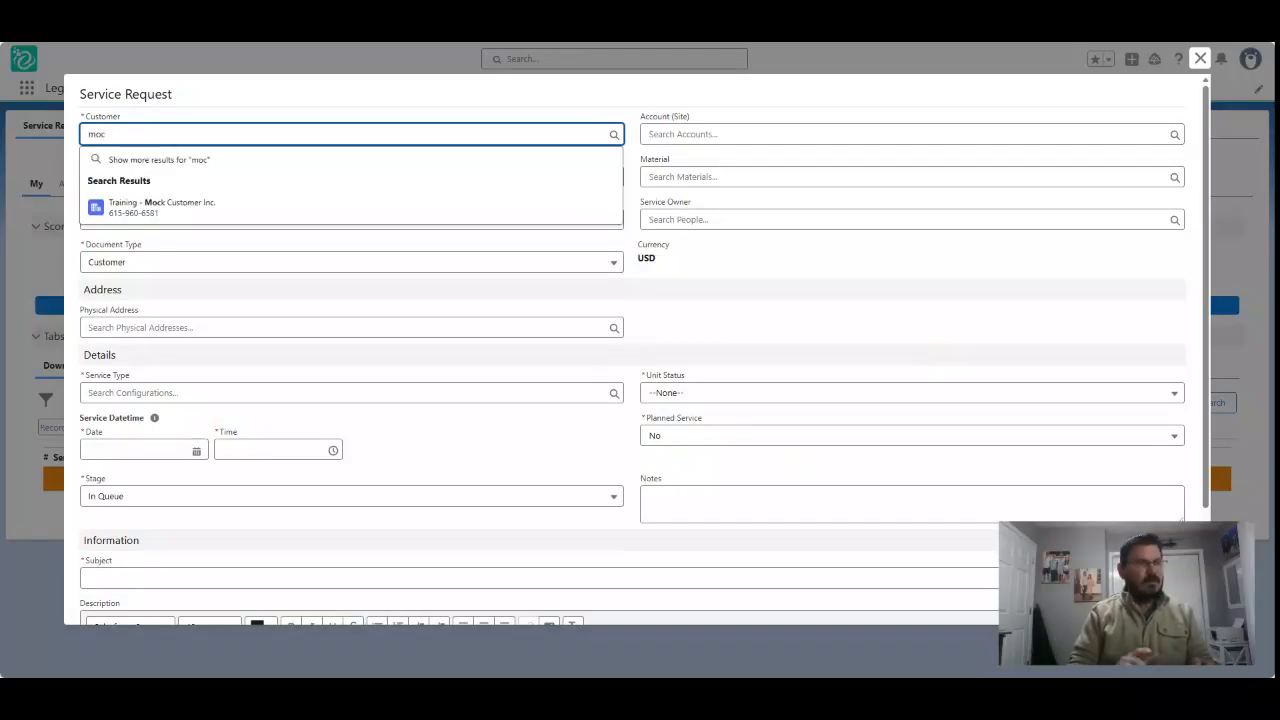
key("Down")
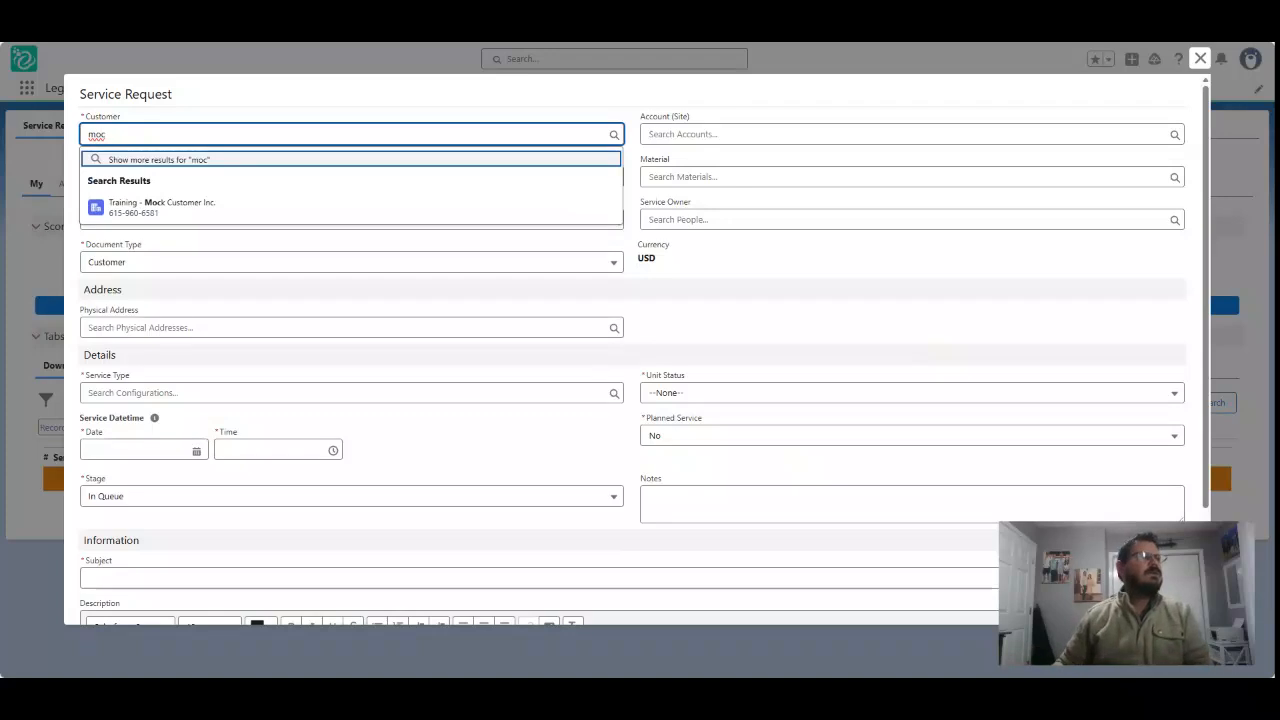
key("Return")
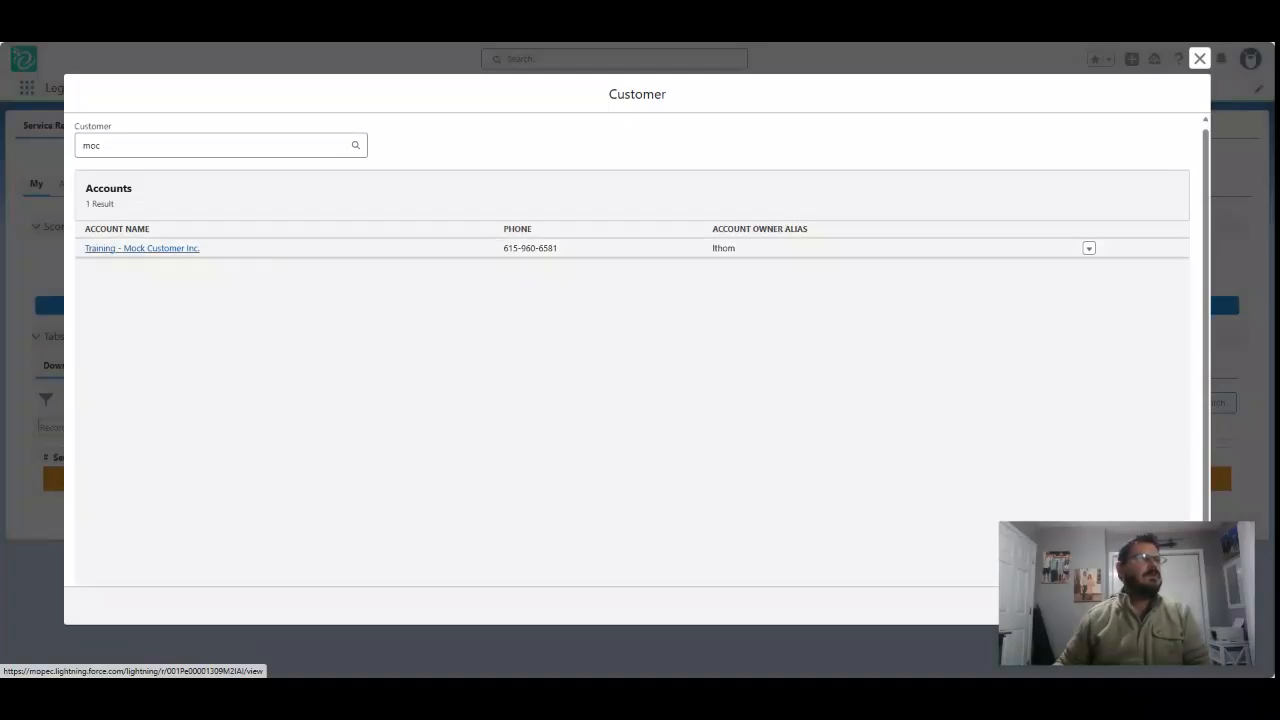
left_click(142, 248)
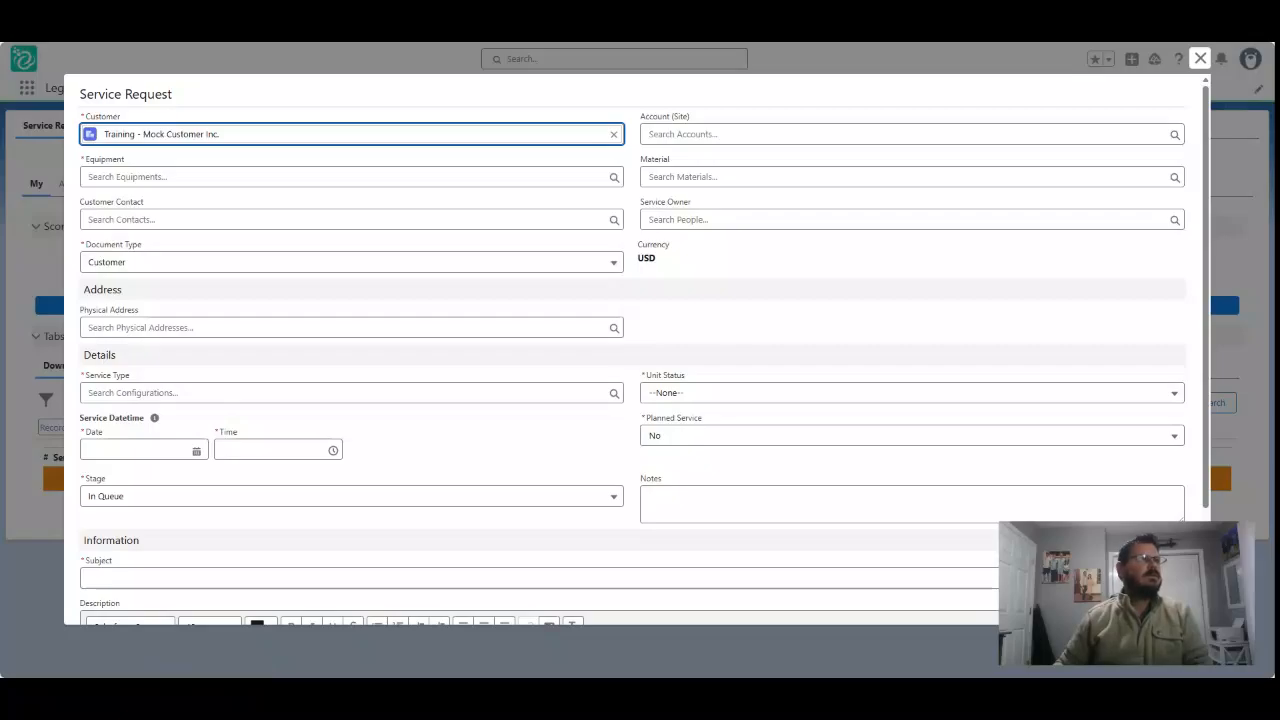
Set the request's equipment to Test Grossing Station from the full search results for "gross".
left_click(200, 177)
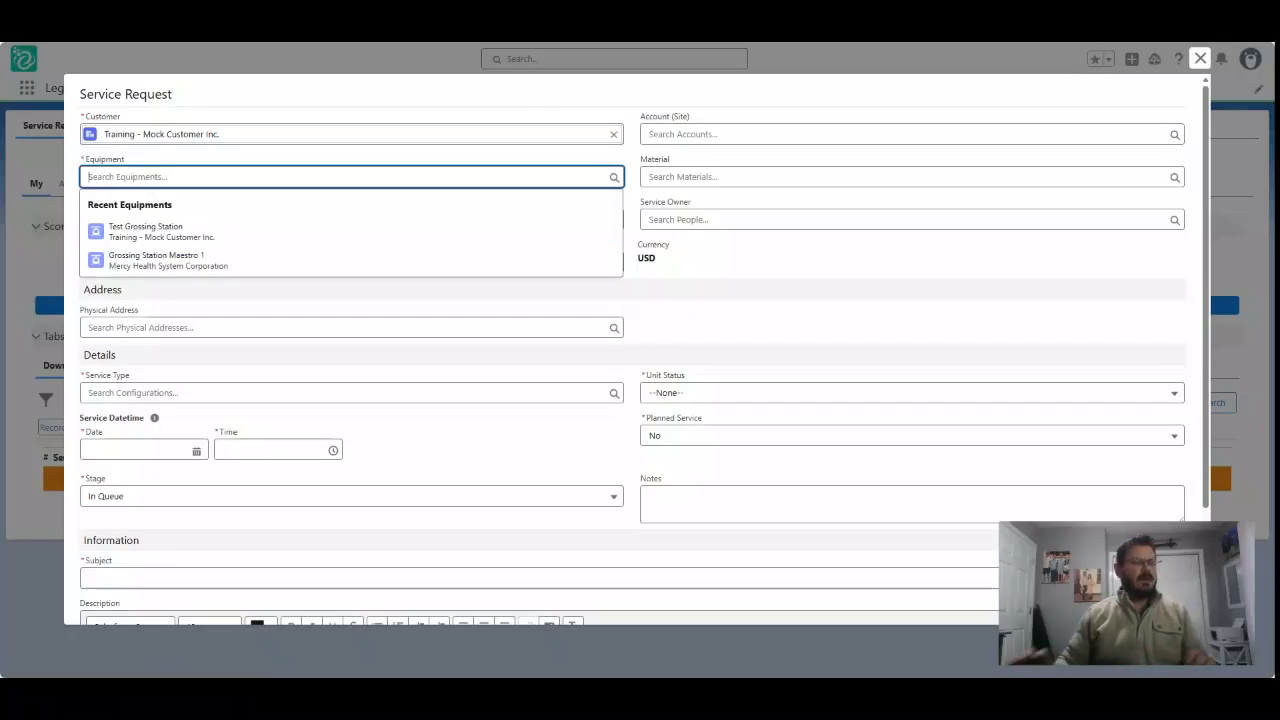
type("gross")
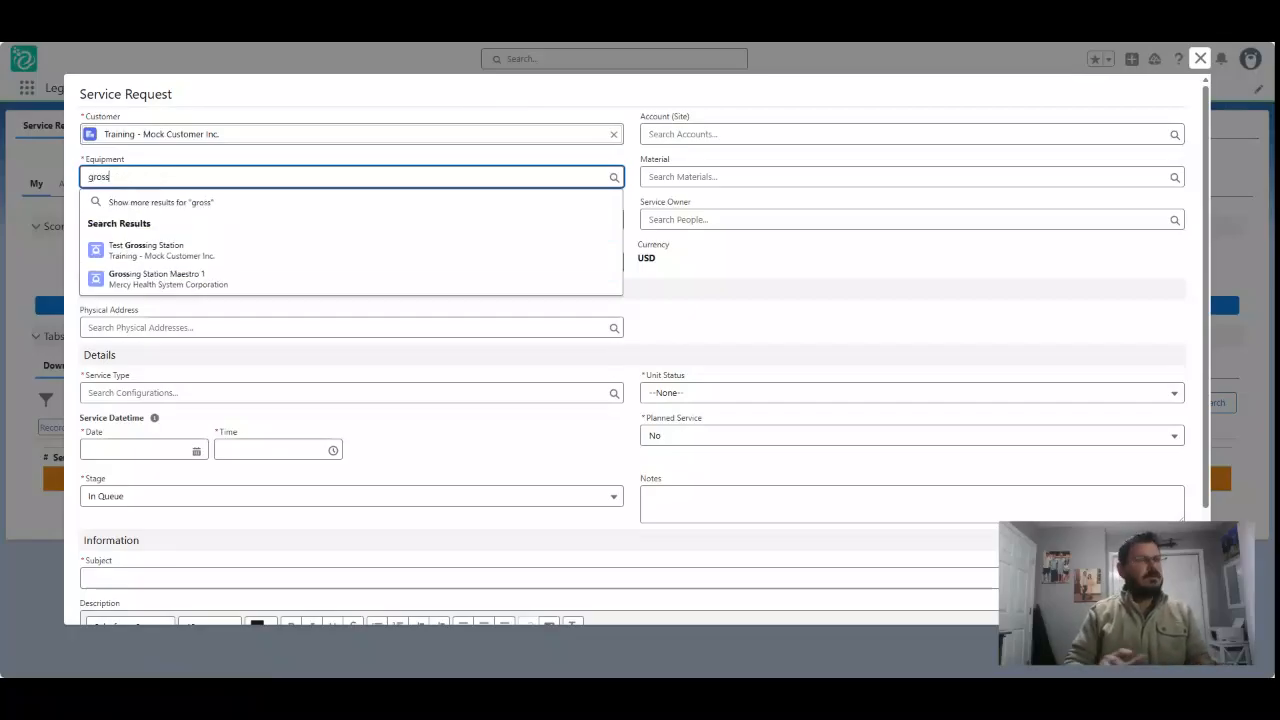
key("Down")
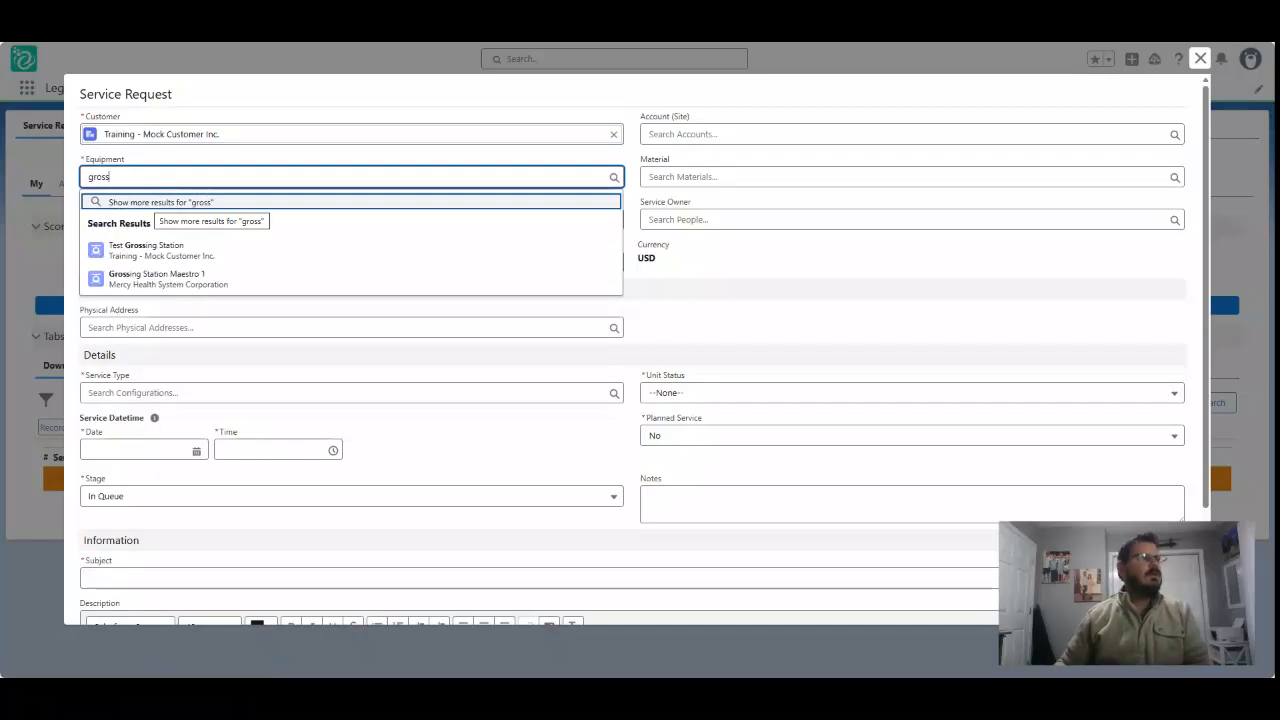
key("Return")
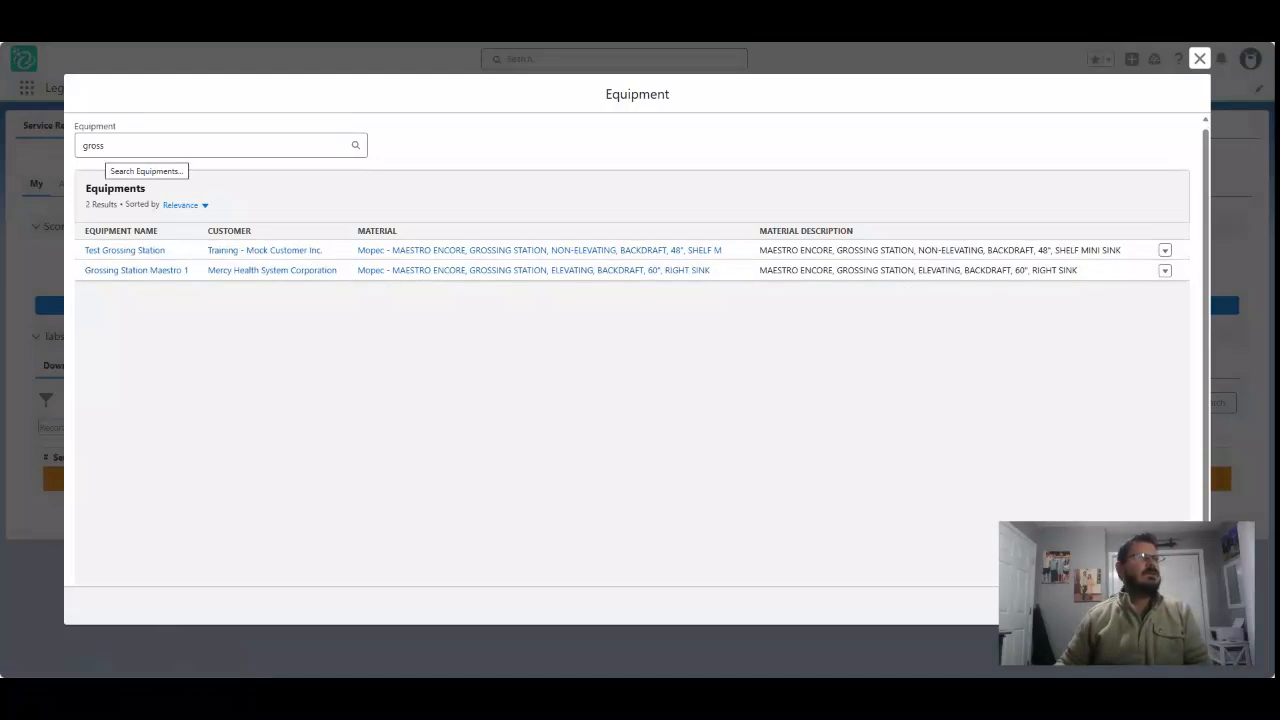
left_click(106, 146)
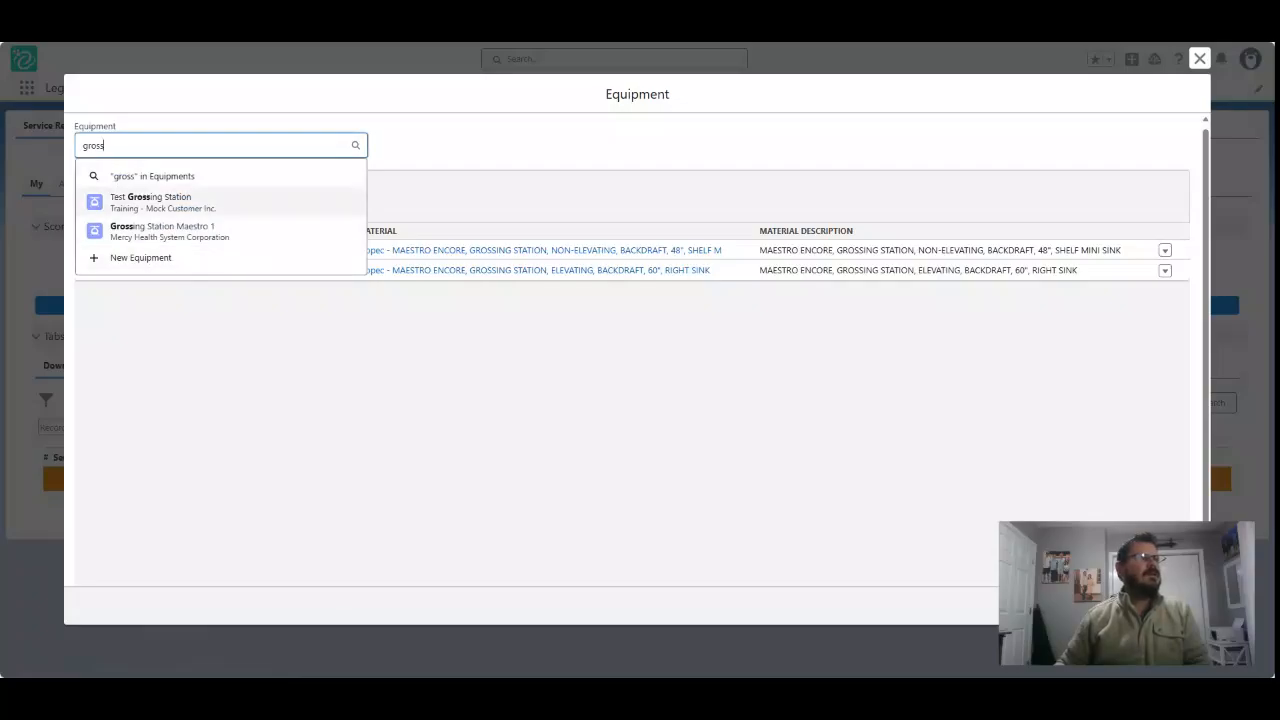
left_click(440, 198)
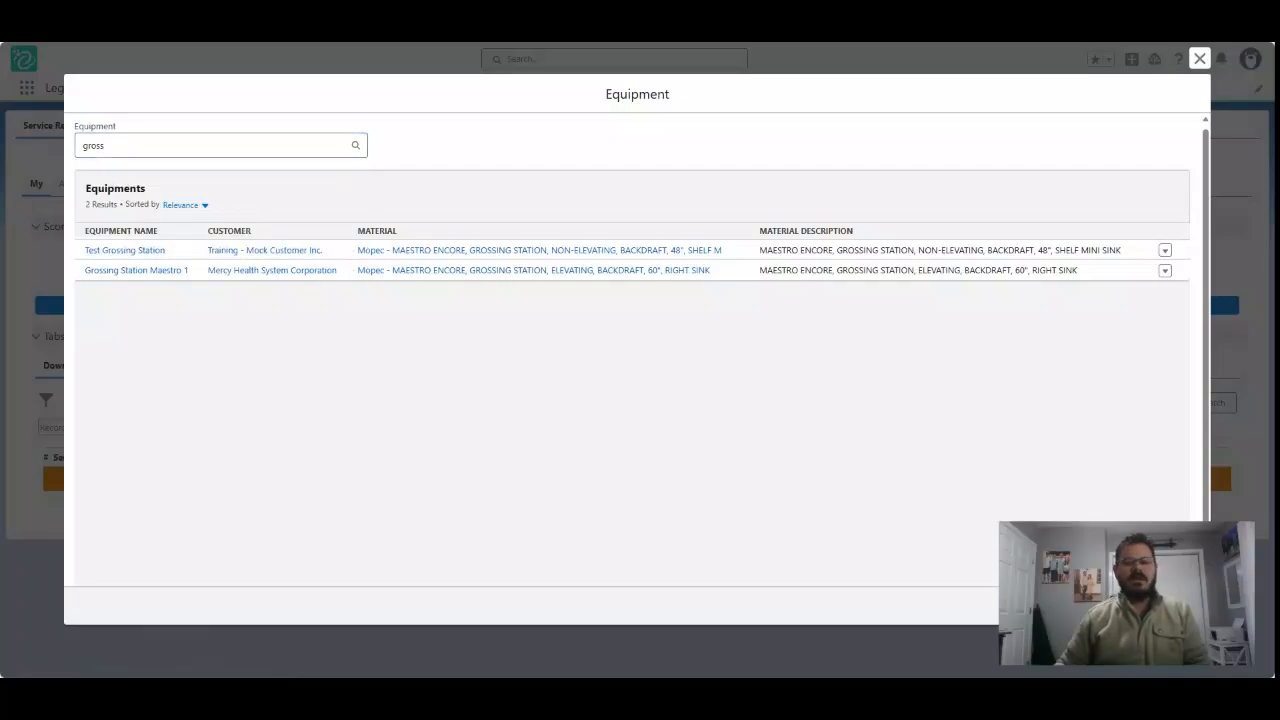
left_click(125, 250)
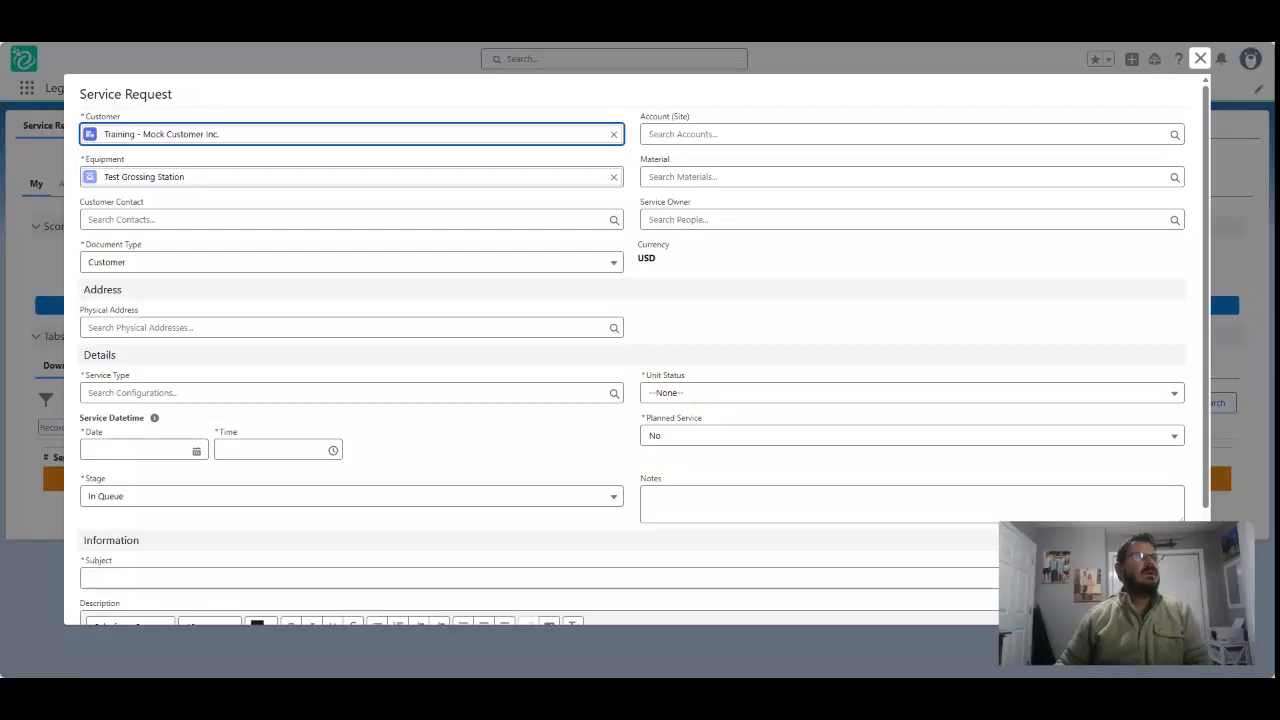
Clear the request's customer and choose Training - Mock Customer Inc. again from the full search results for "mock".
left_click(614, 134)
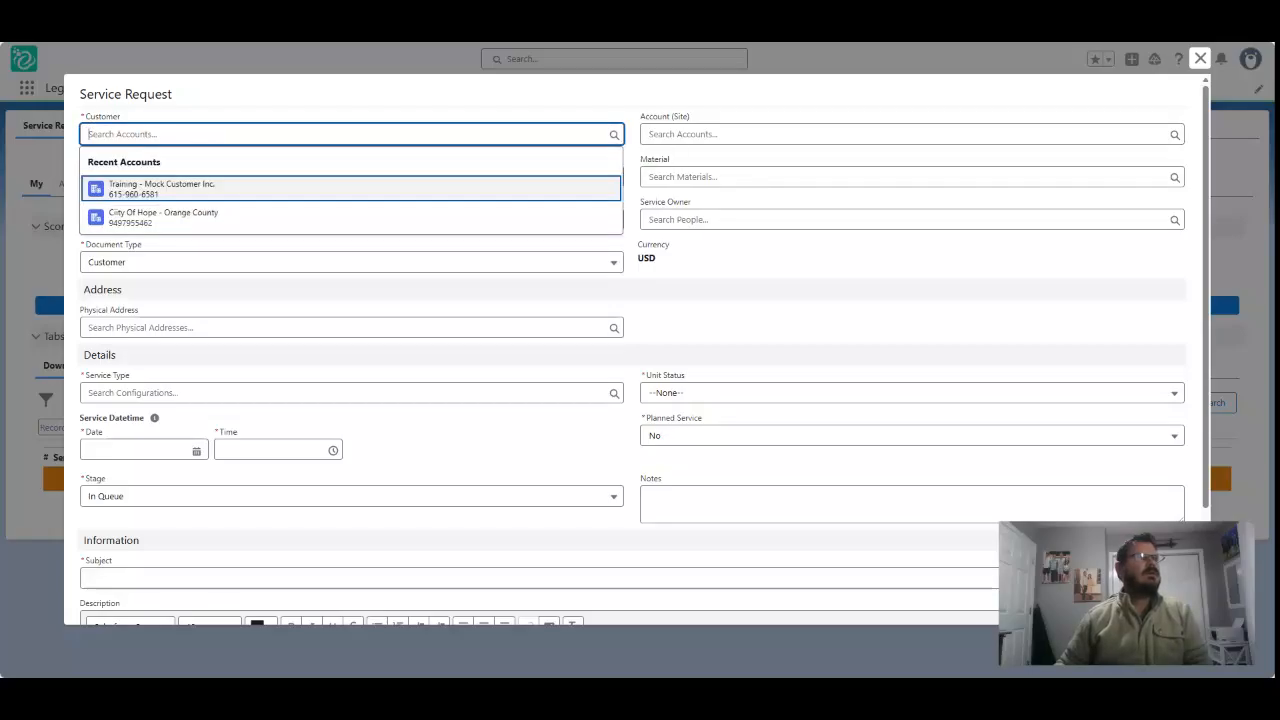
type("mock")
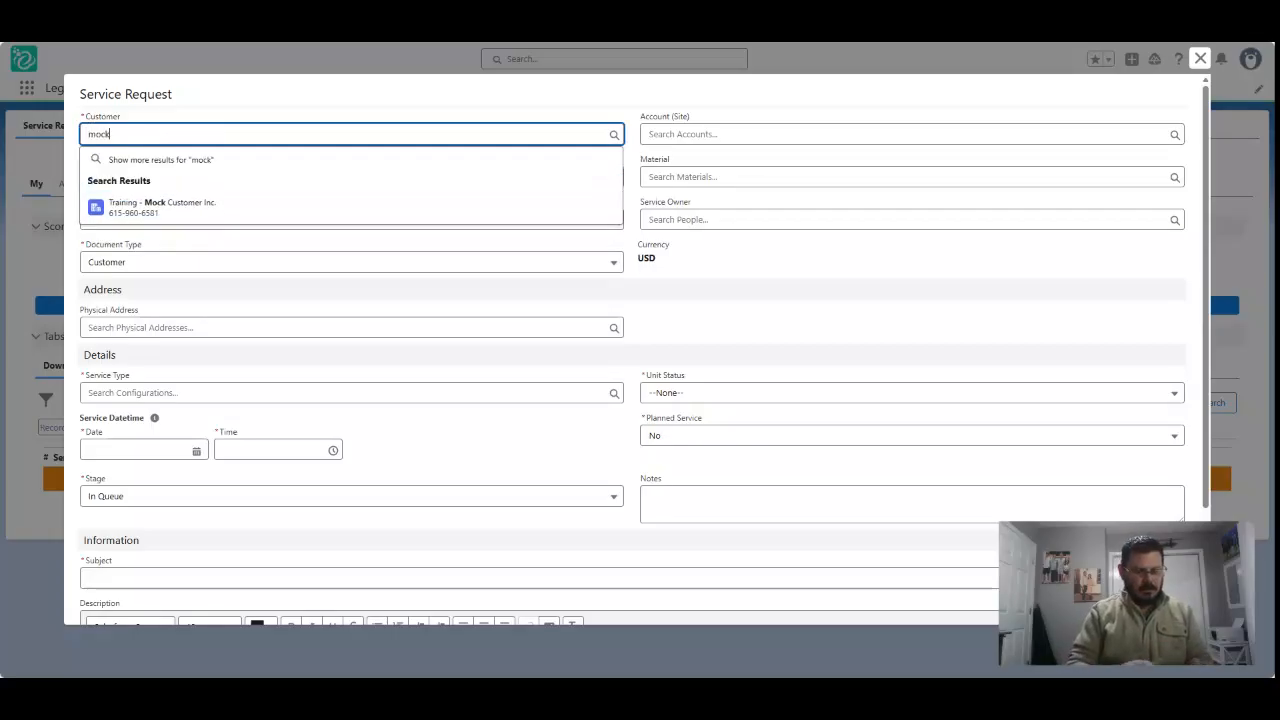
key("Down")
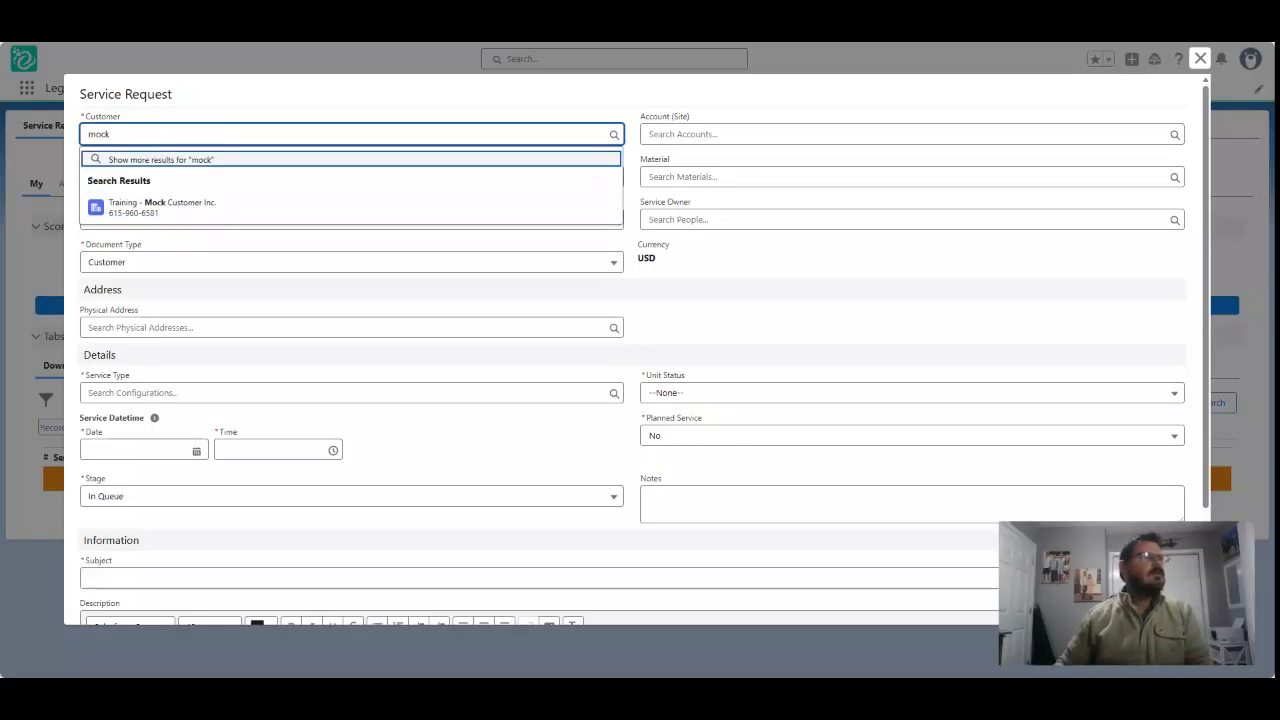
key("Return")
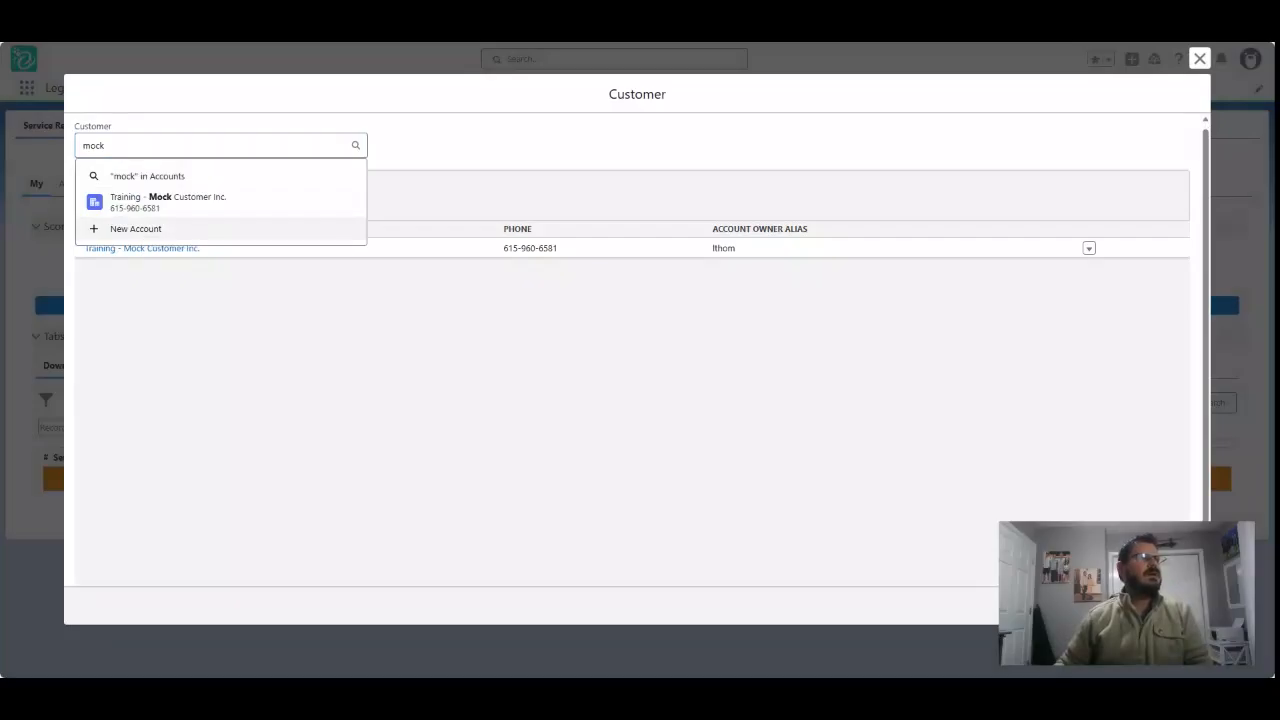
left_click(168, 202)
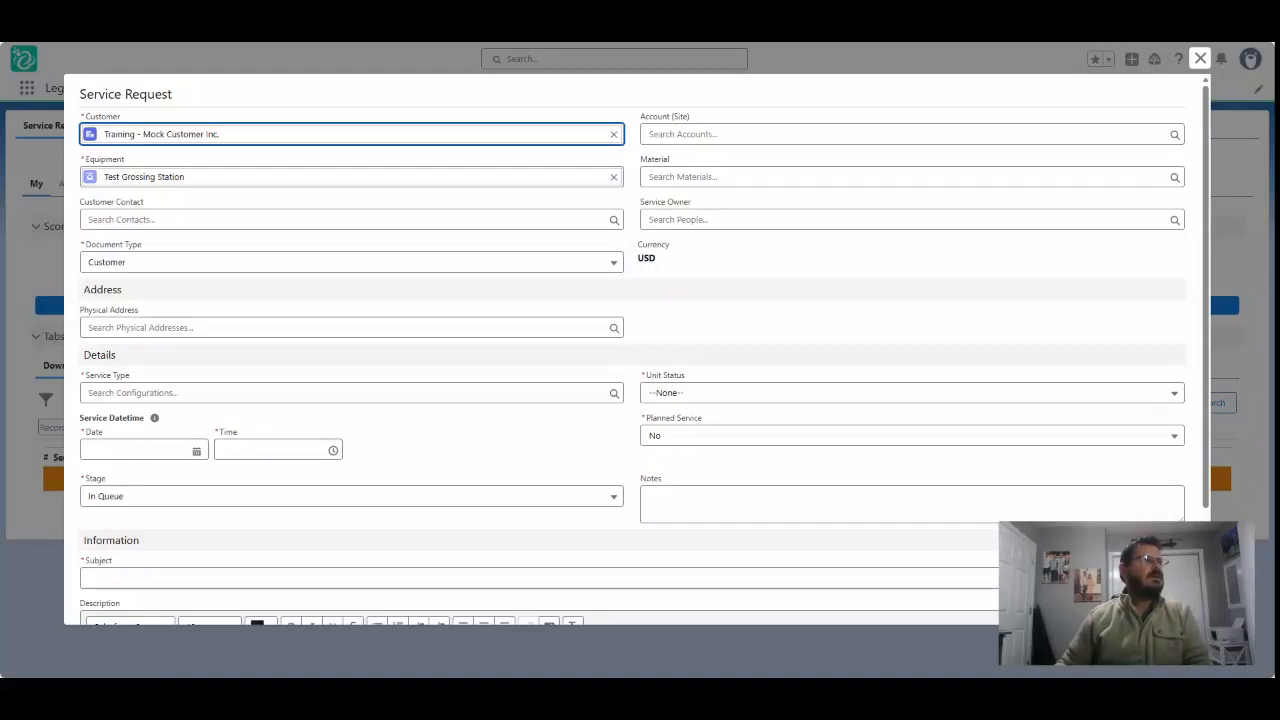
Choose the first recent contact of Training - Mock Customer Inc. as customer contact and select Customer as the document type.
left_click(346, 220)
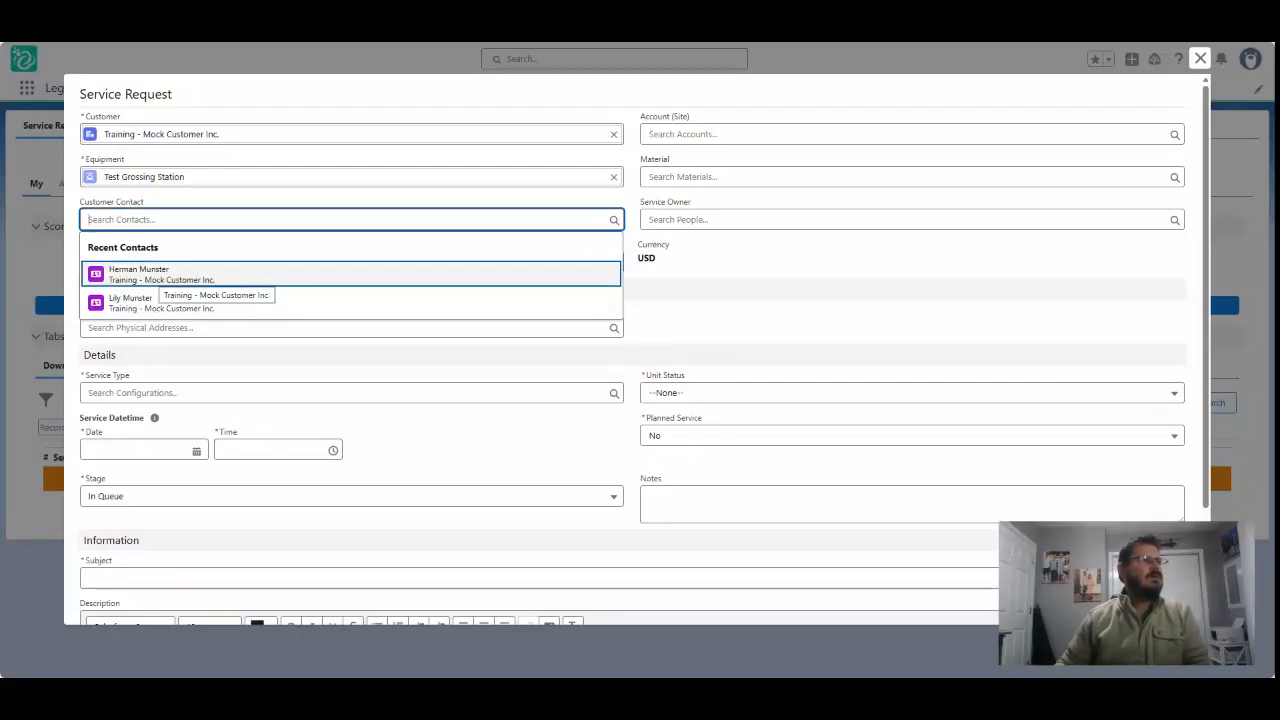
left_click(160, 278)
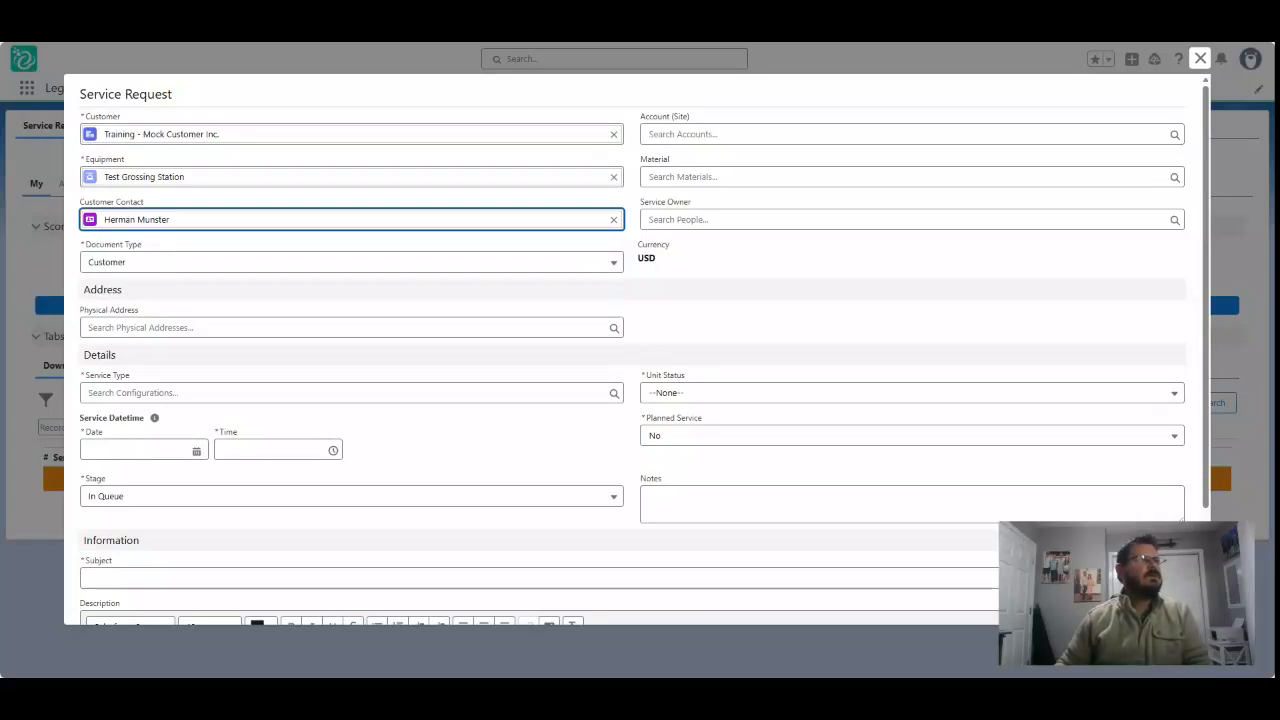
key("Tab")
key("Down")
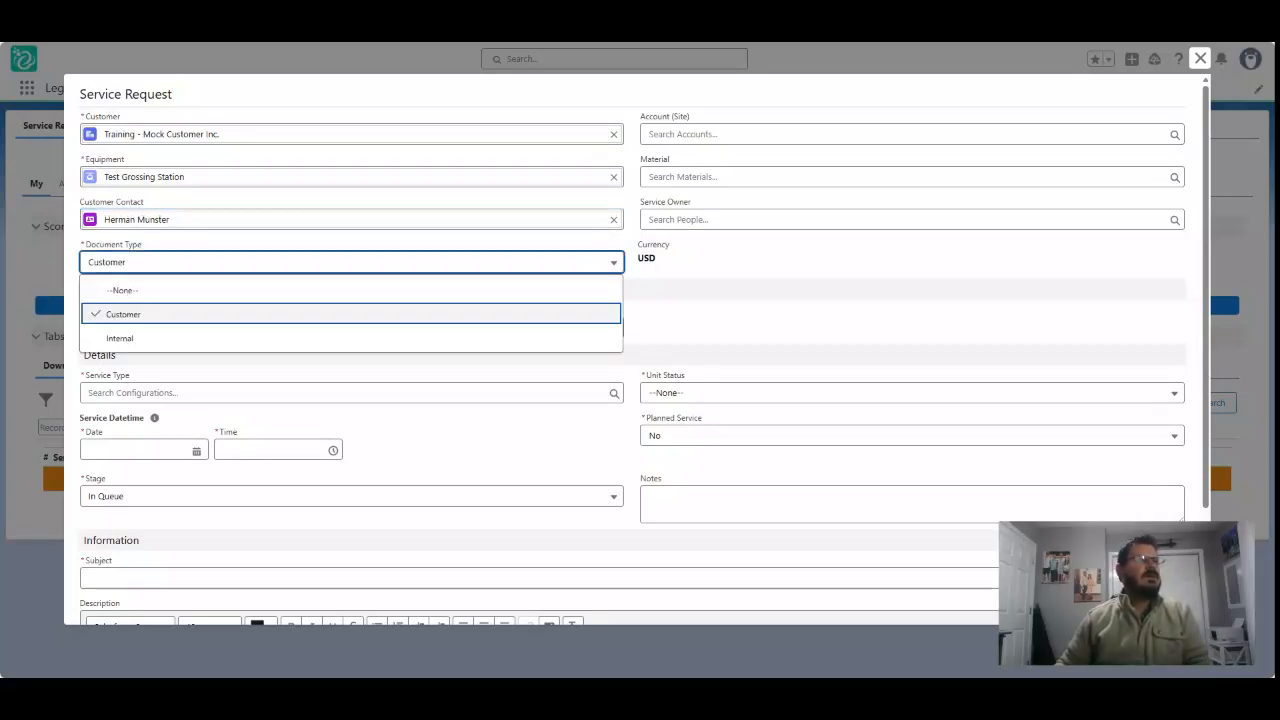
key("Down")
key("Up")
key("Return")
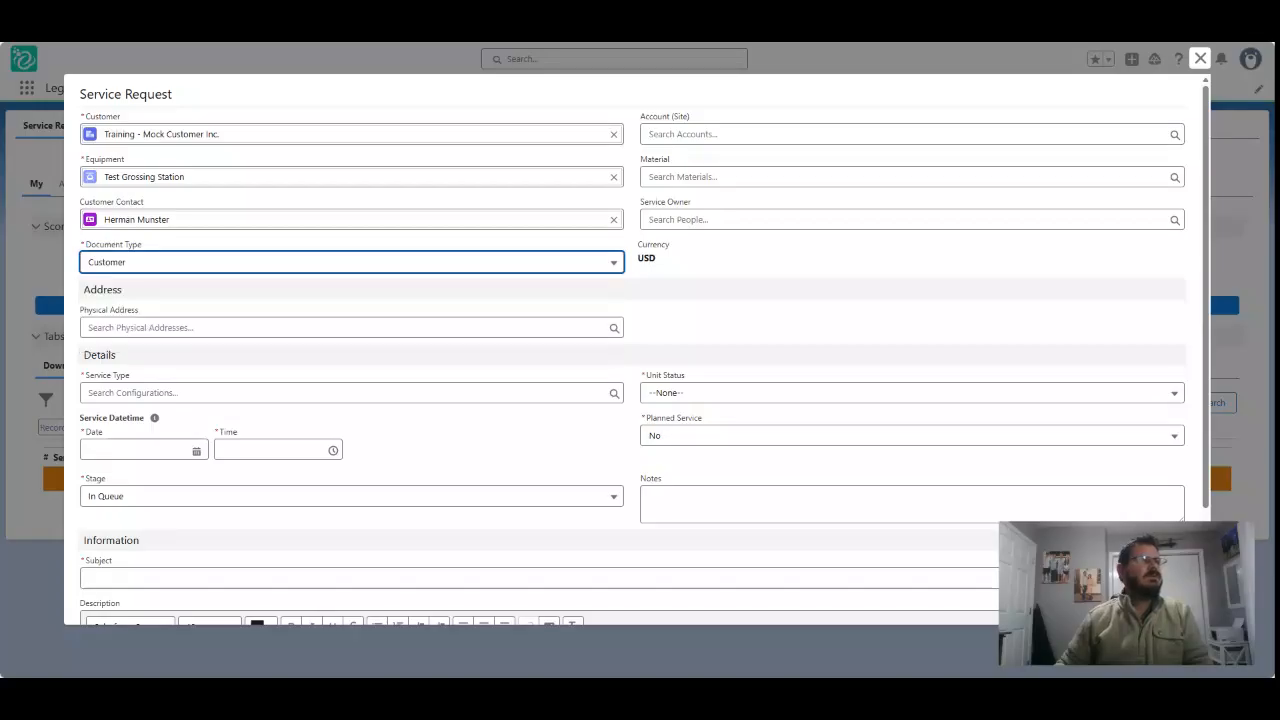
Set the material to "Mopec - MORGUE COOLER SYSTEM, 3 TIER, 17 BODY, BARIATRIC BOX" from the full search results for "mope".
left_click(900, 176)
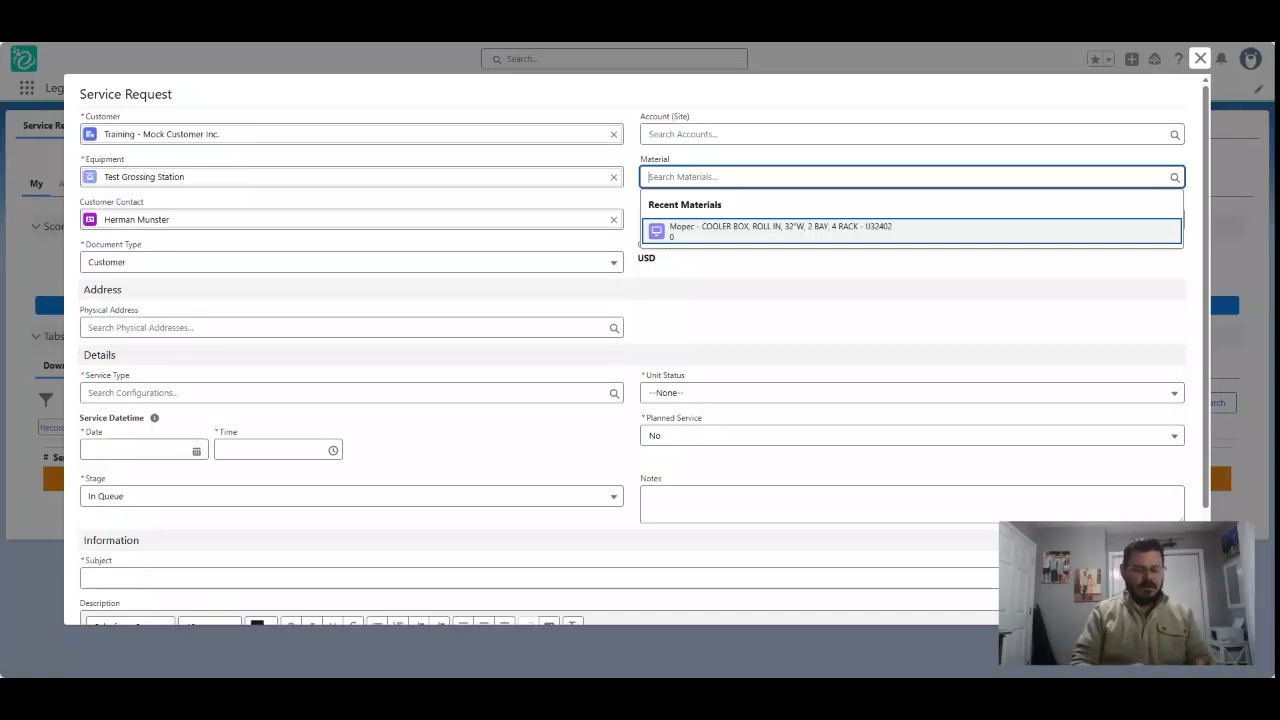
type("m")
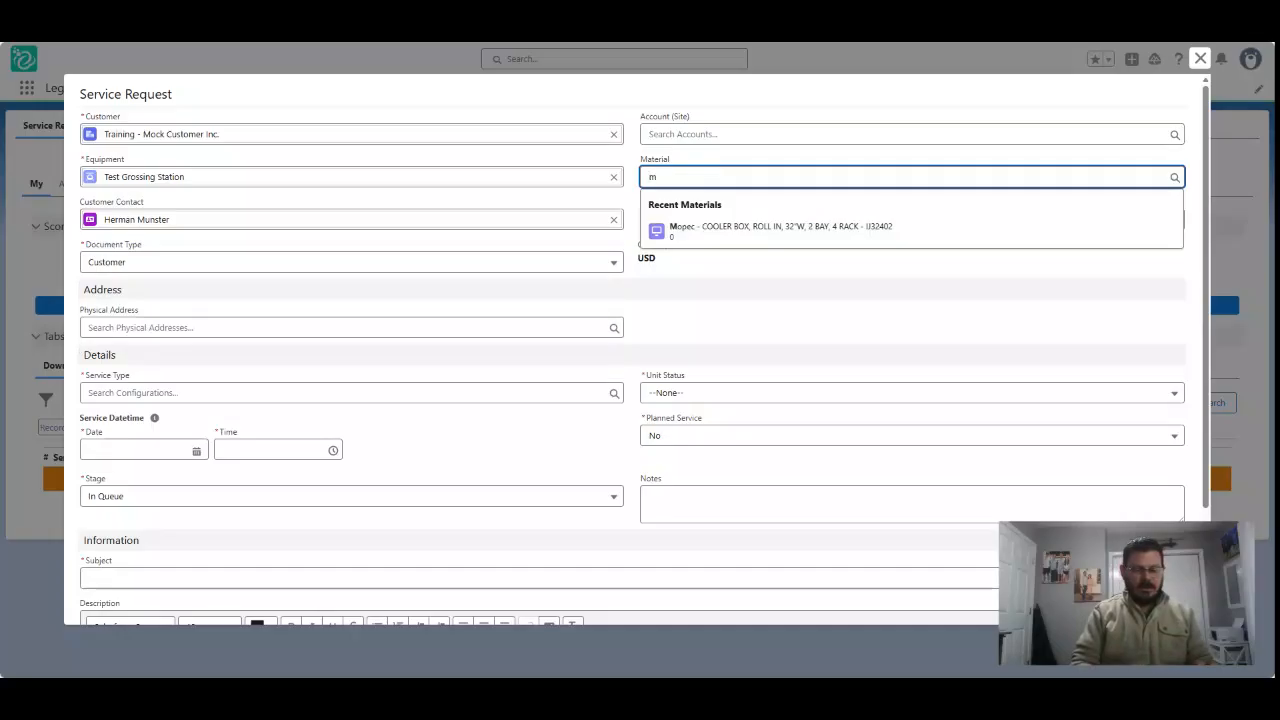
type("ope")
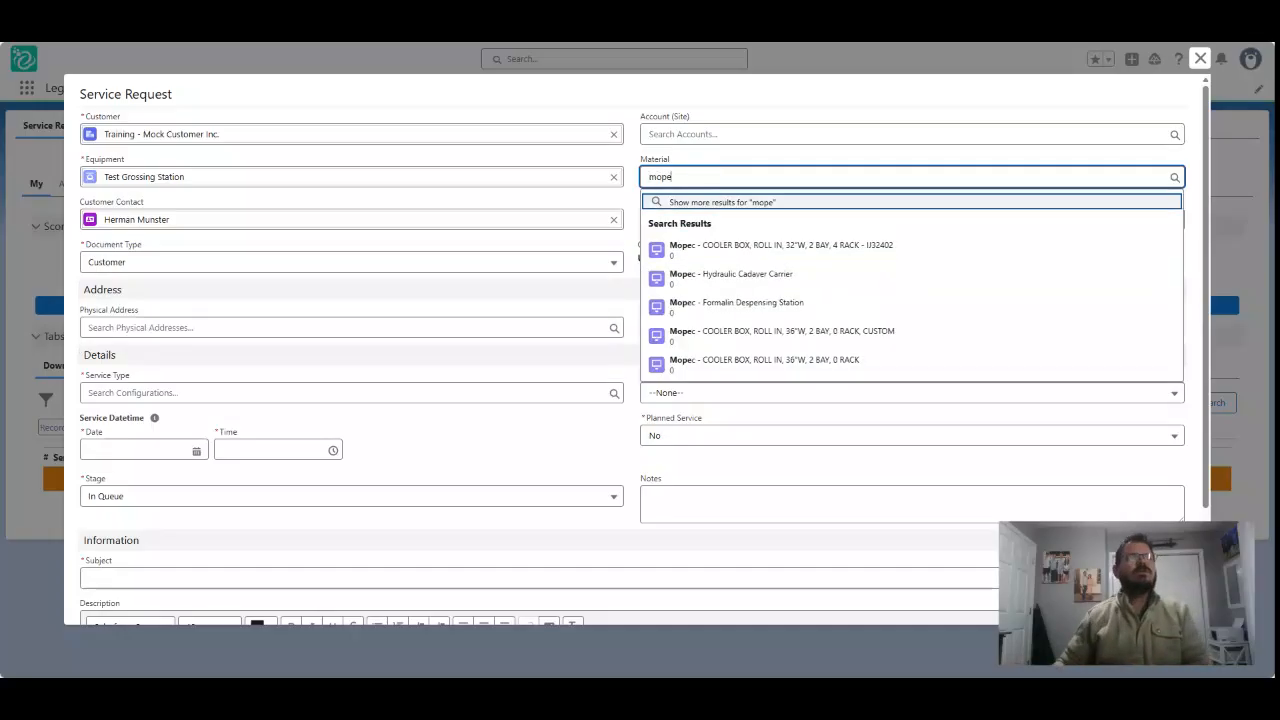
left_click(722, 202)
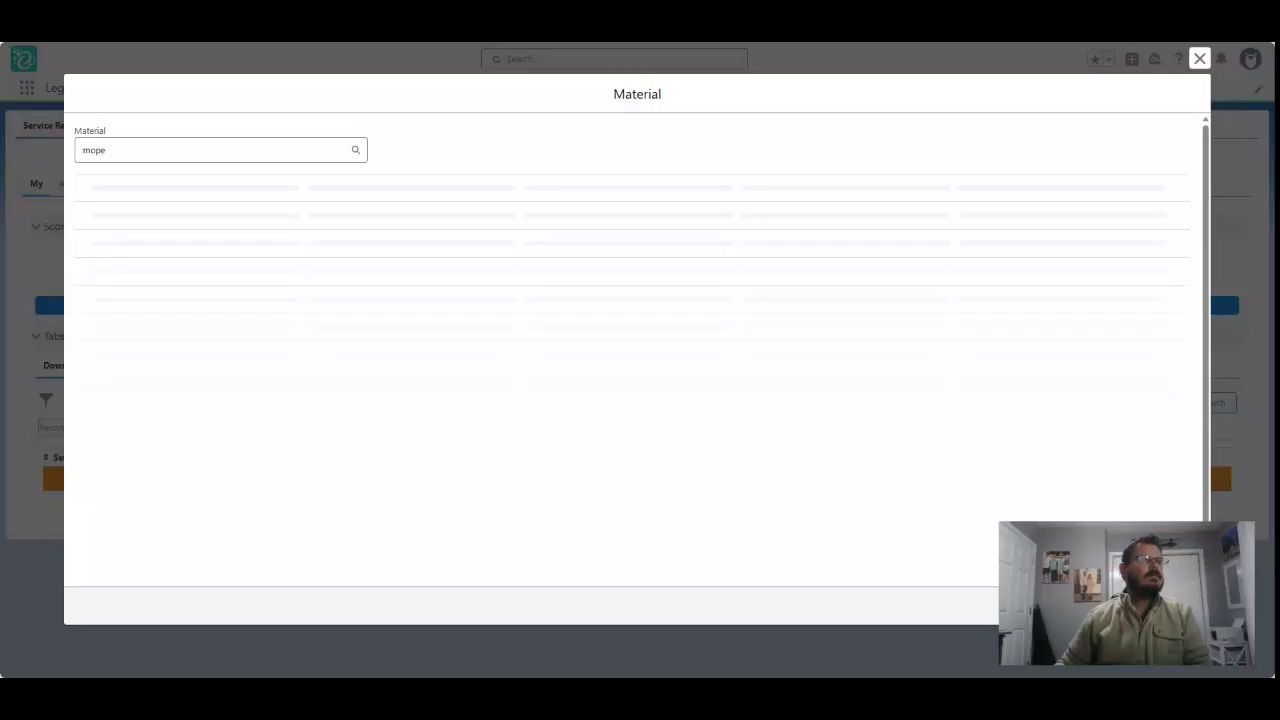
left_click(212, 146)
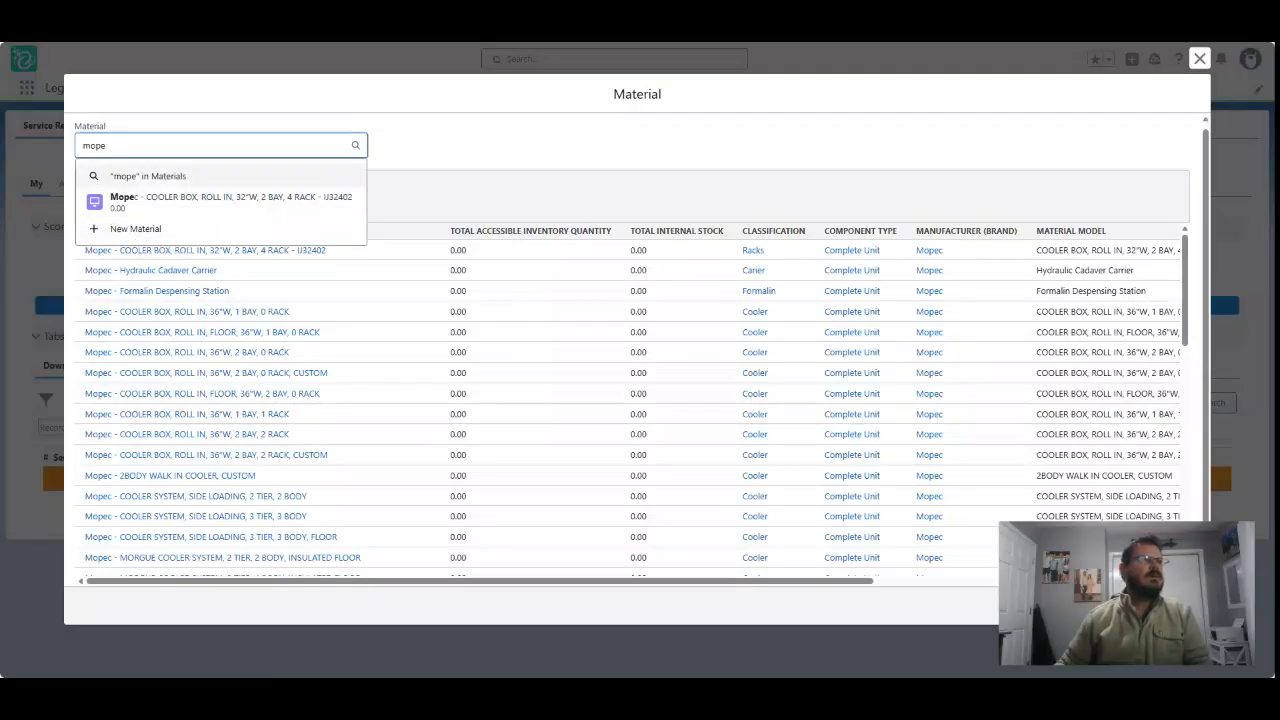
left_click(500, 604)
scroll(500, 517, "down", 2)
scroll(200, 392, "down", 5)
scroll(250, 410, "down", 2)
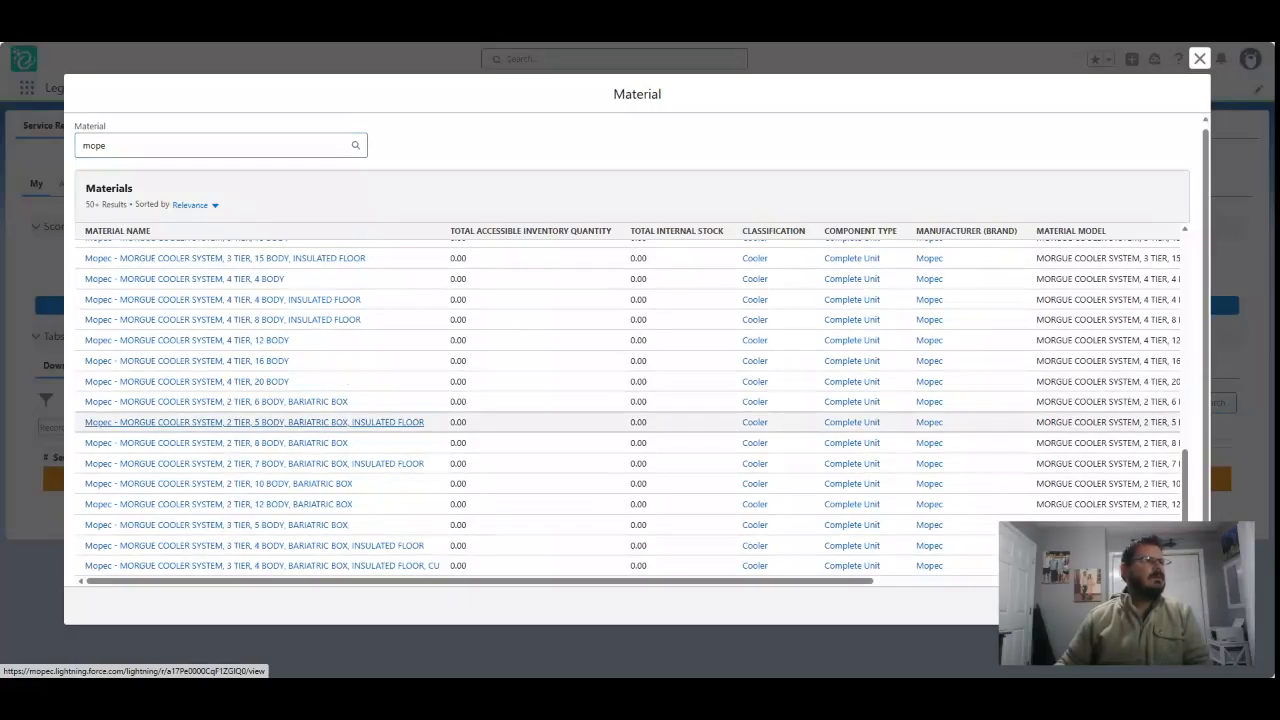
scroll(250, 422, "down", 3)
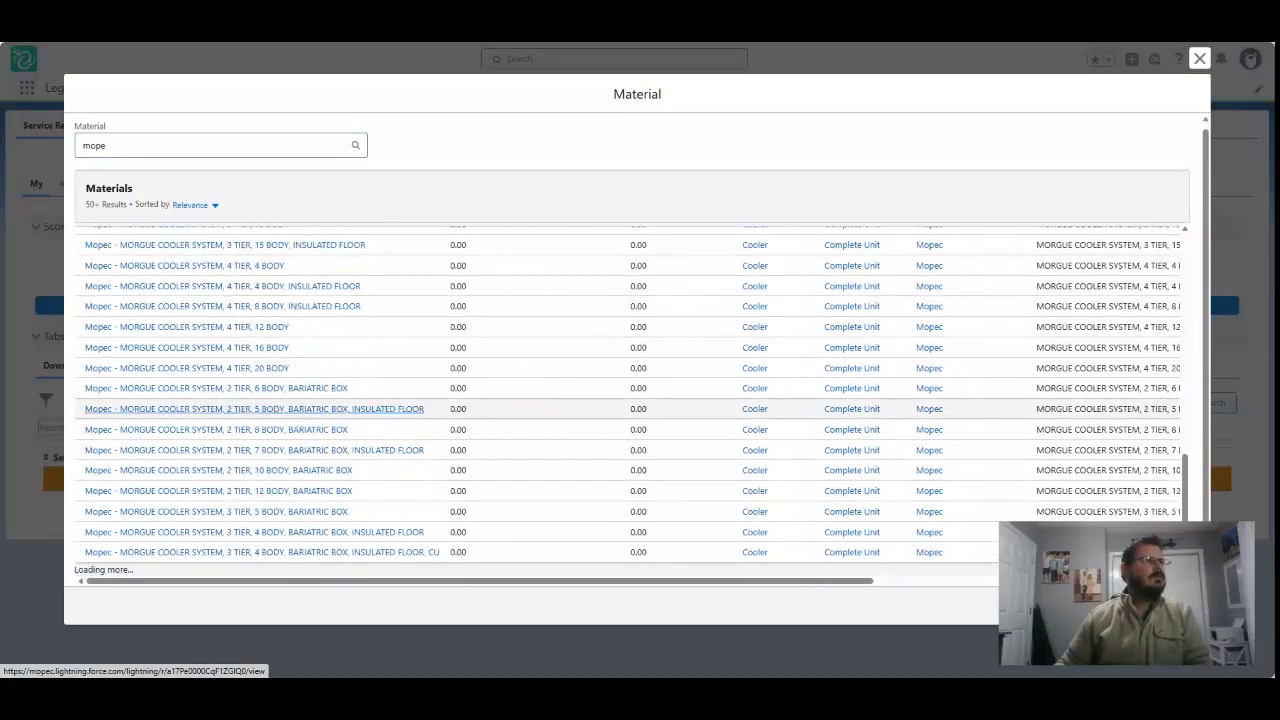
scroll(250, 321, "down", 5)
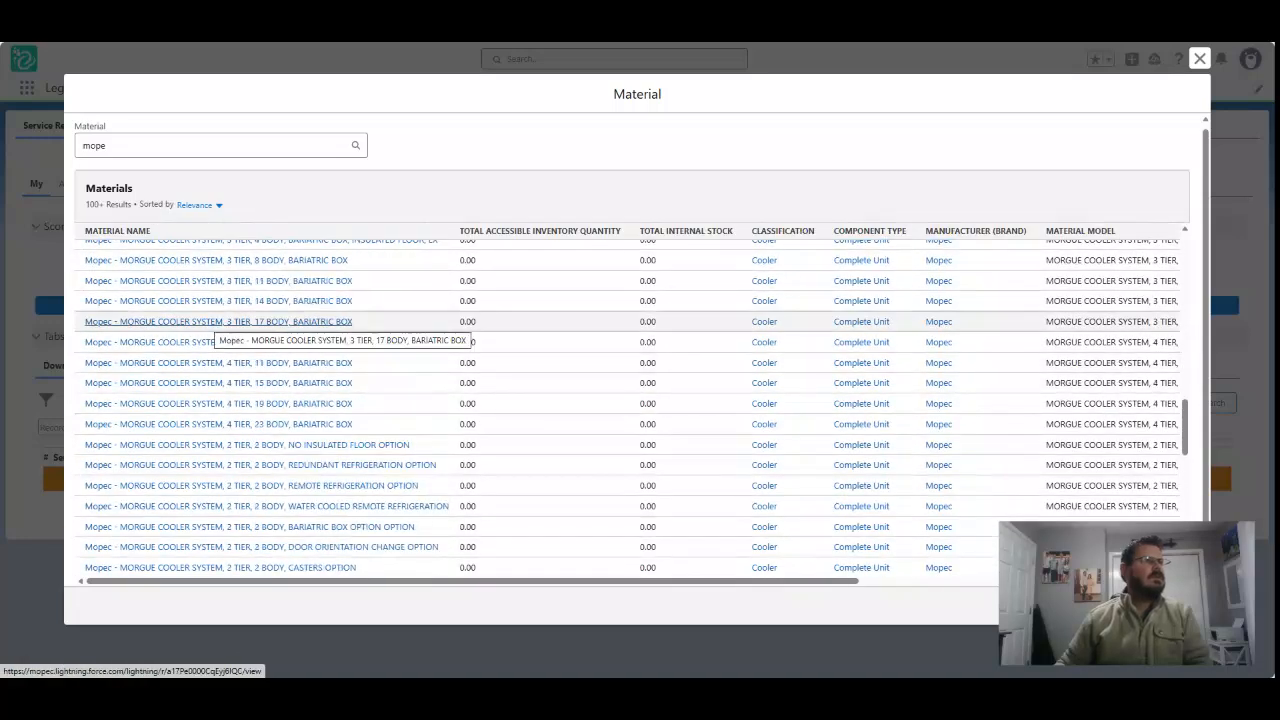
left_click(250, 321)
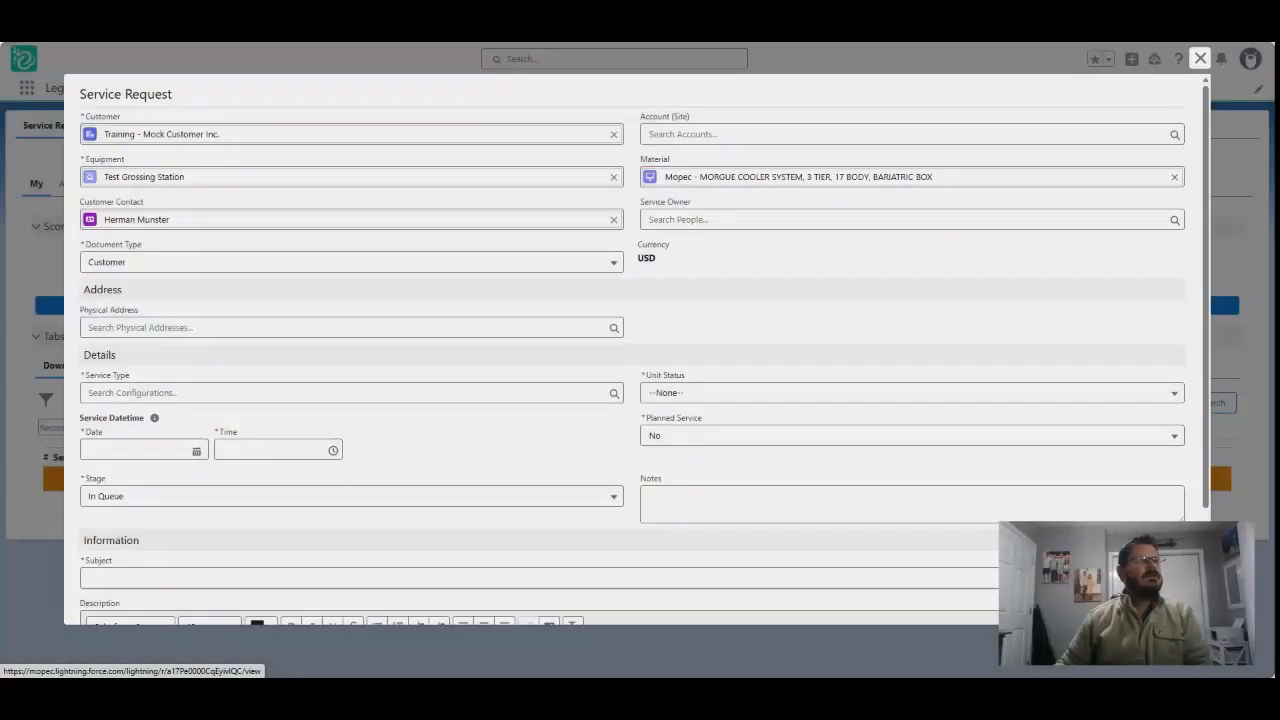
Look up the service owner by first name and assign the matching person from the full search results.
left_click(912, 220)
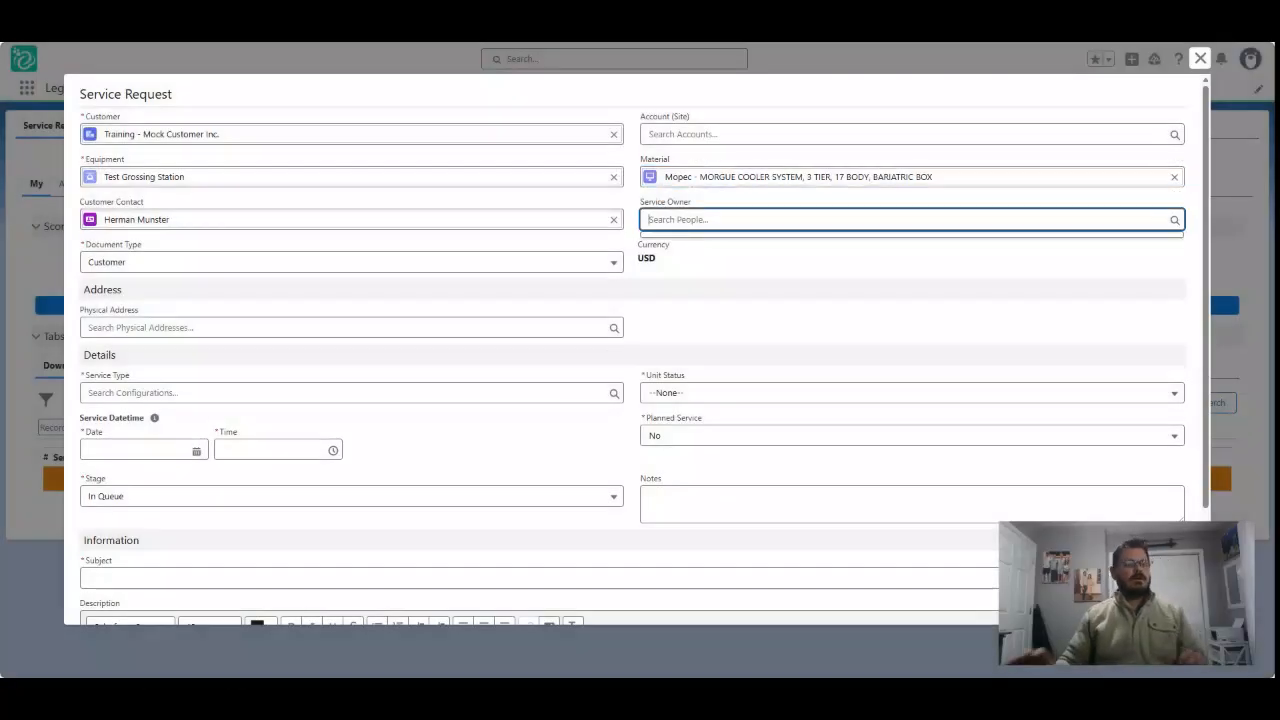
type("nic")
key("Down")
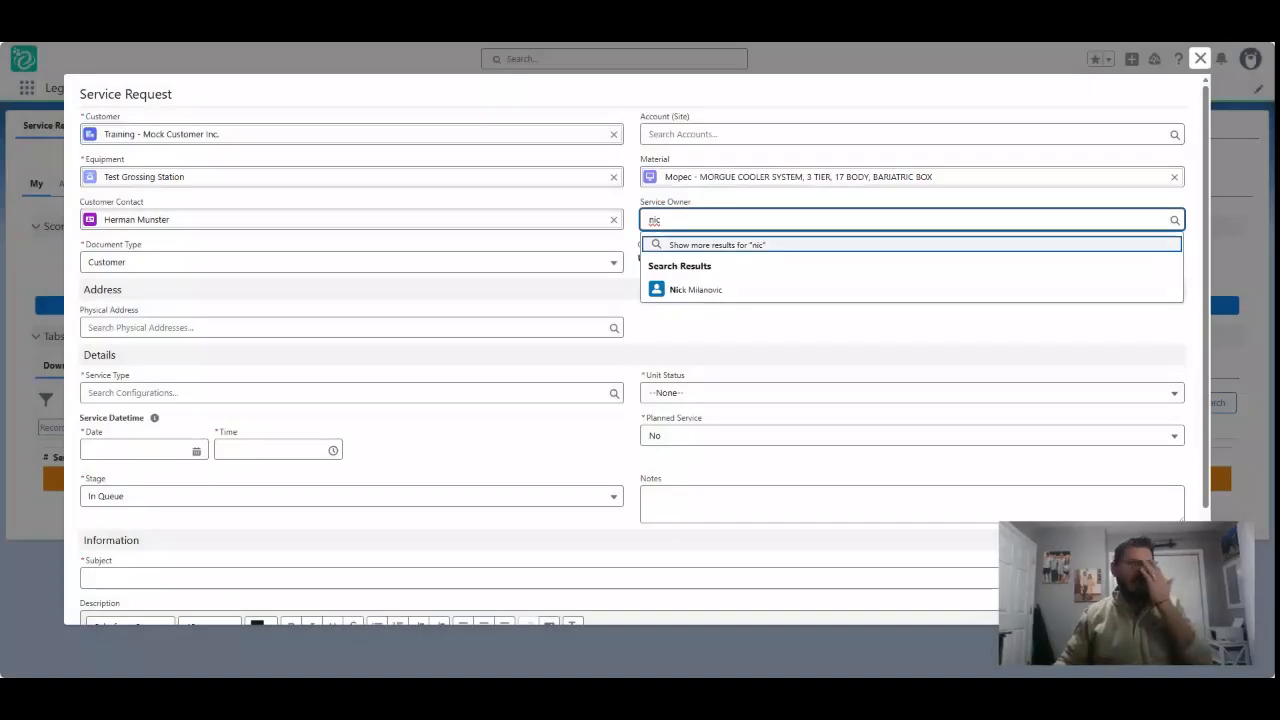
key("Down")
key("Up")
key("Return")
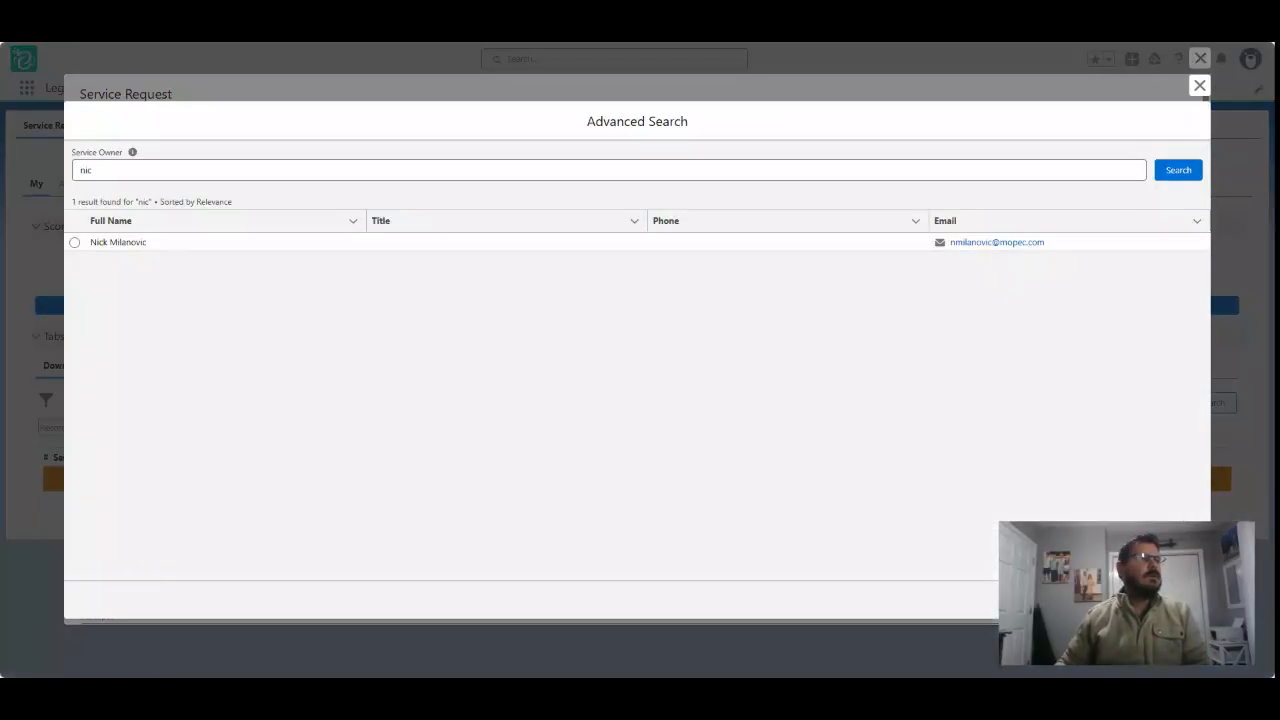
left_click(118, 242)
left_click(74, 242)
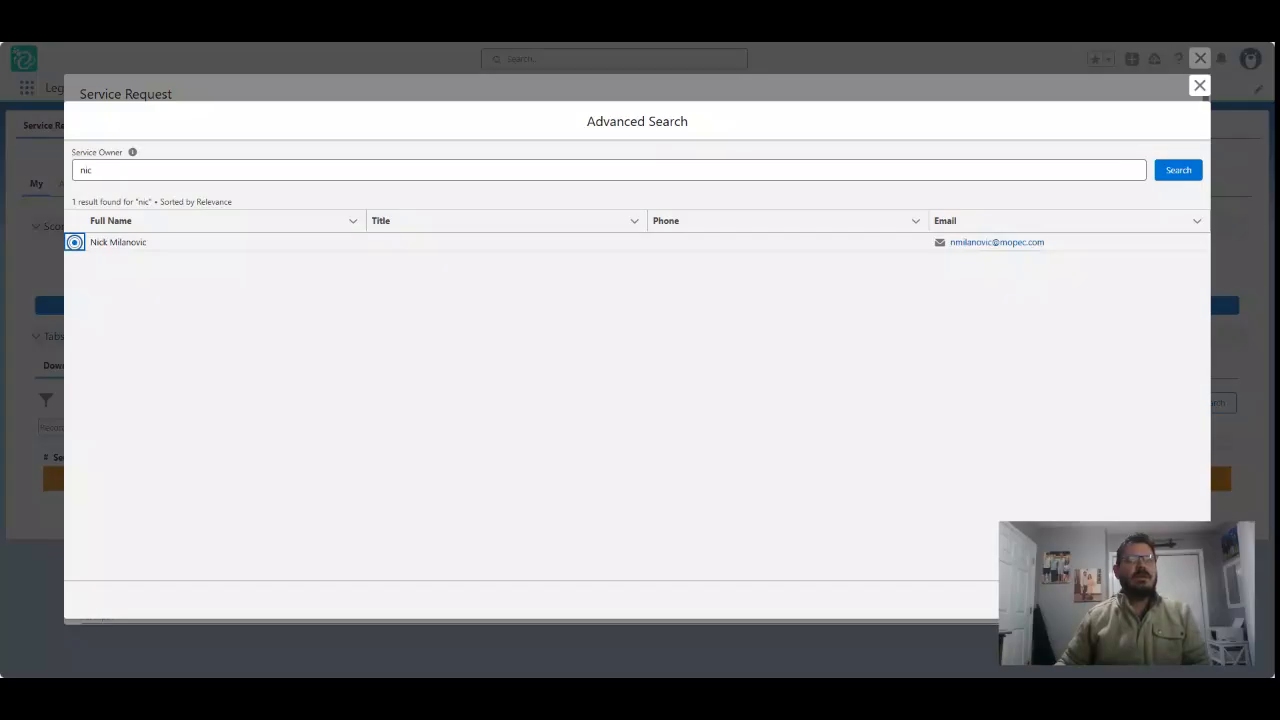
left_click(1180, 599)
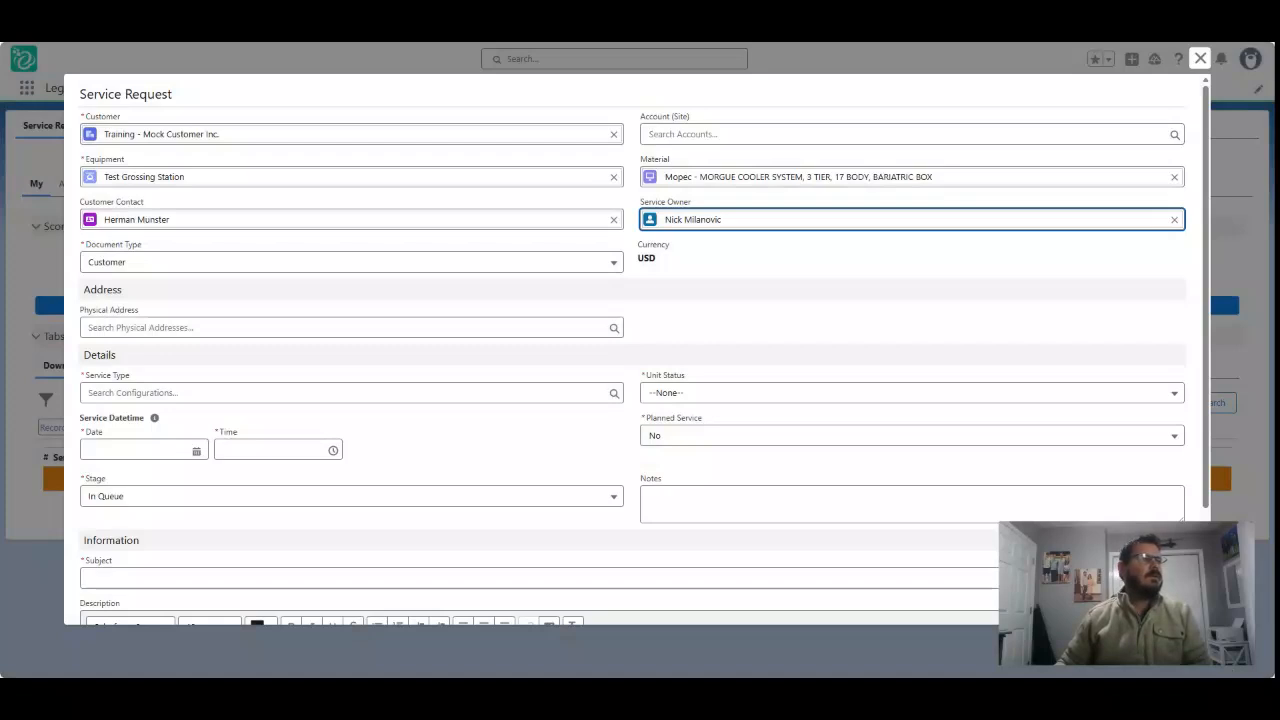
Set the request's service type to Preventative Maintenance by searching the configurations for "Pre".
left_click(340, 393)
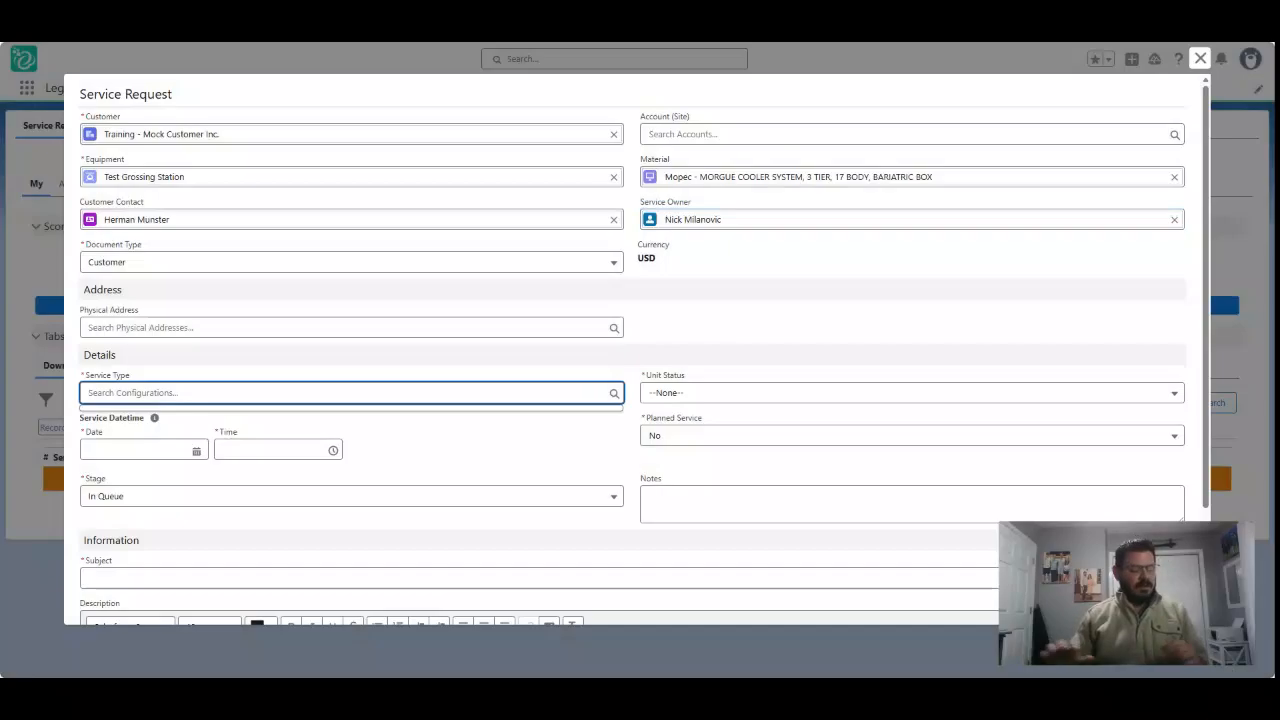
type("Pre")
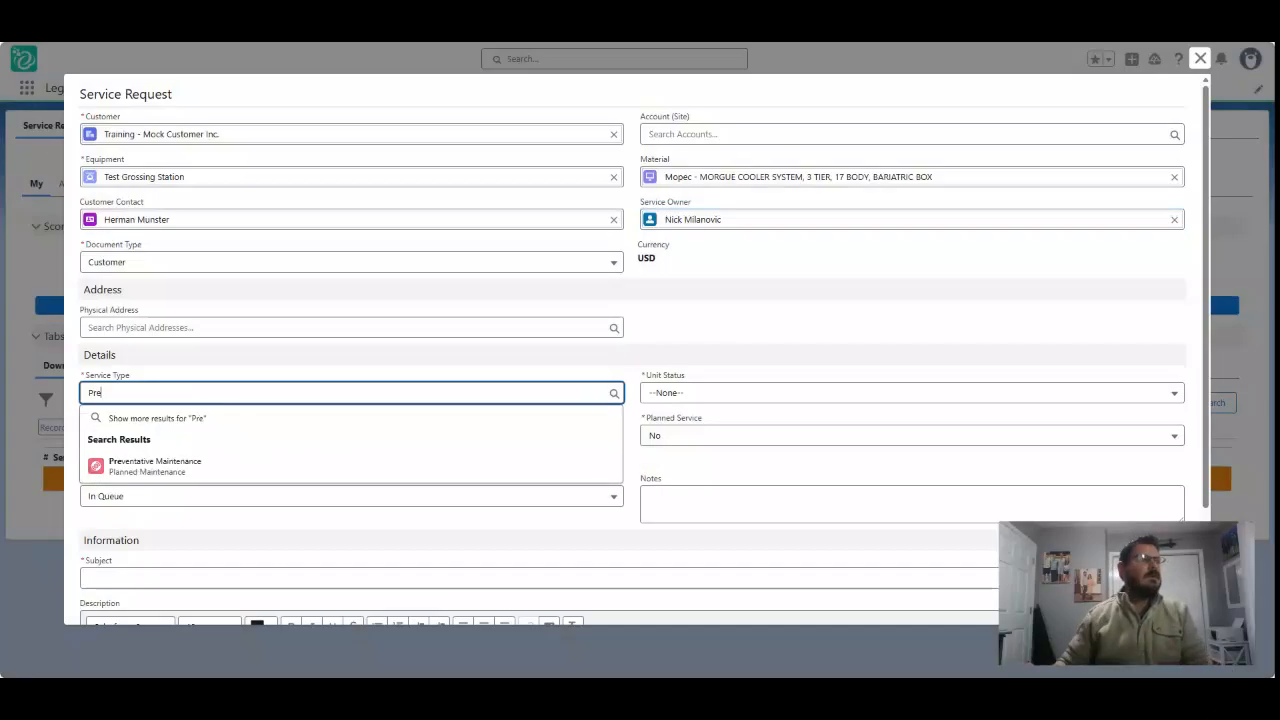
key("Down")
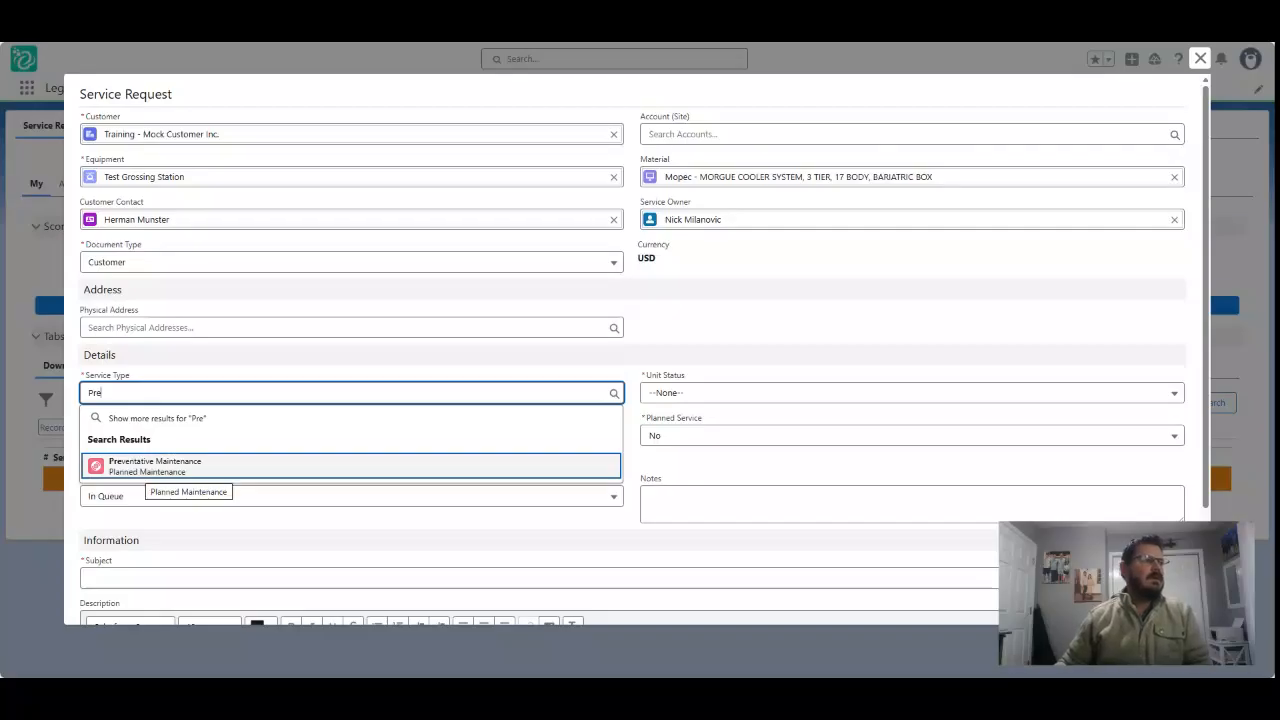
left_click(155, 466)
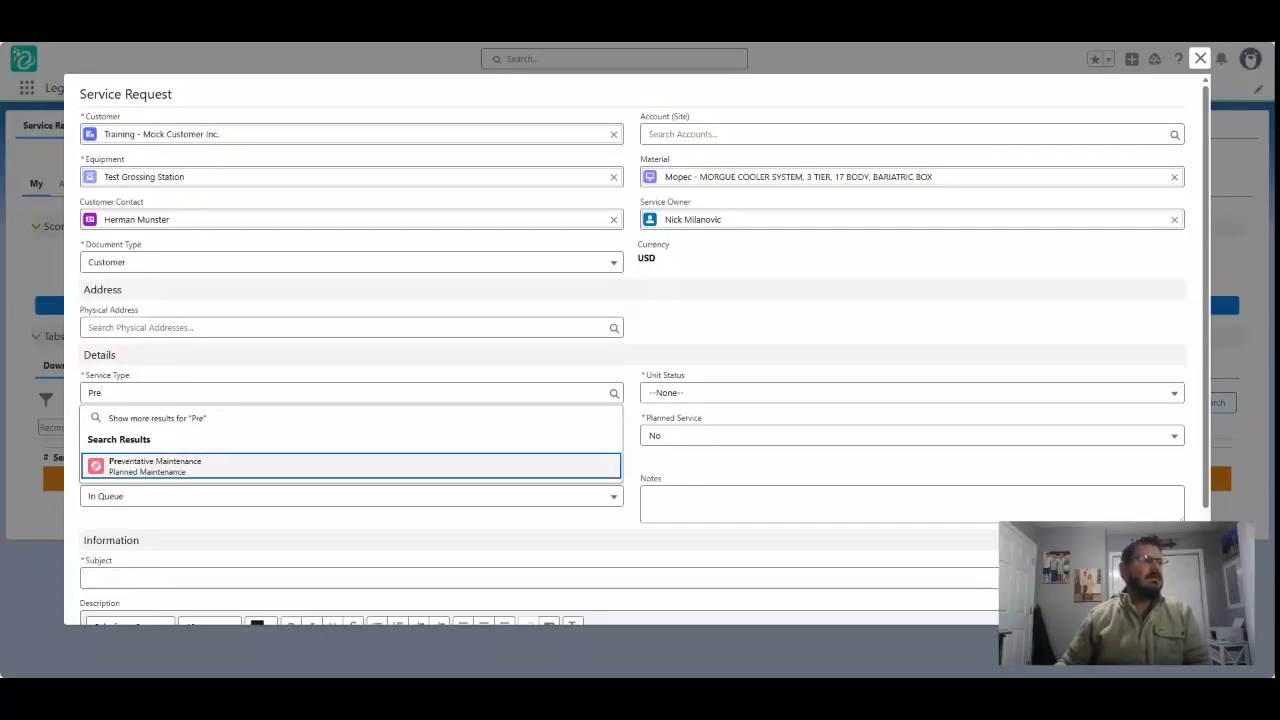
Set the service date to February 11, 2026 and select In Queue as the stage.
scroll(632, 350, "down", 1)
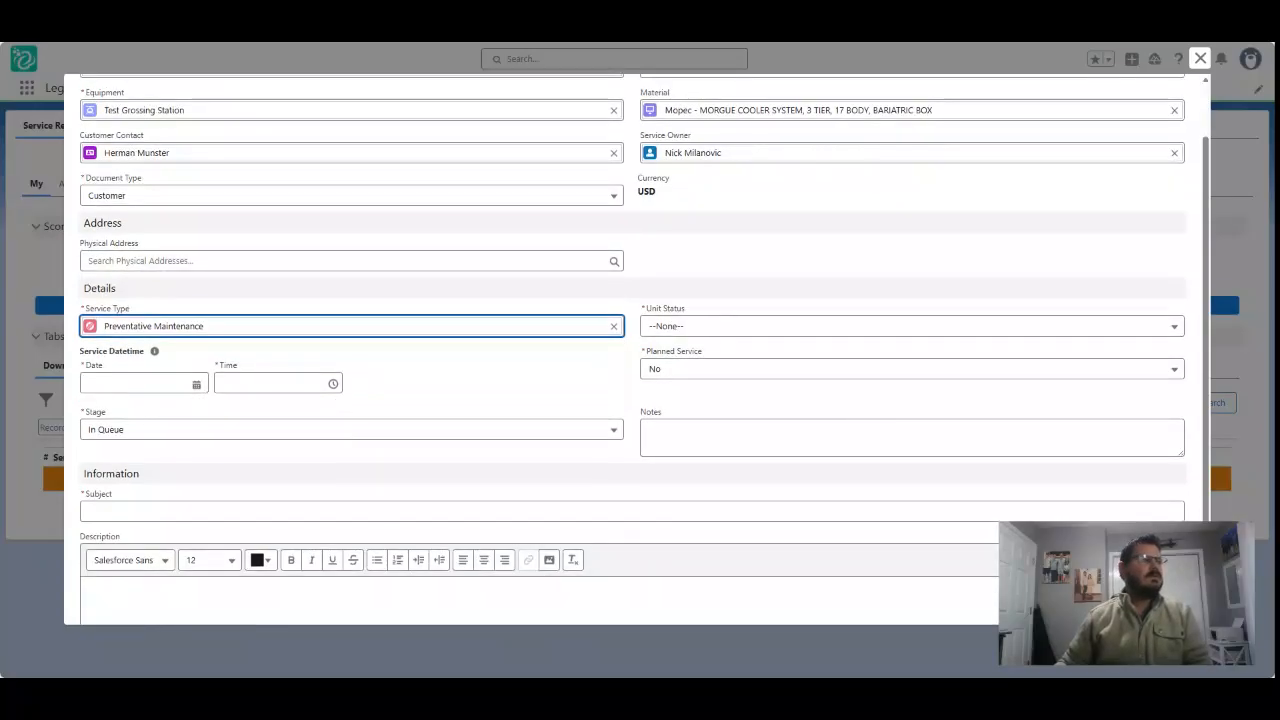
mouse_move(154, 351)
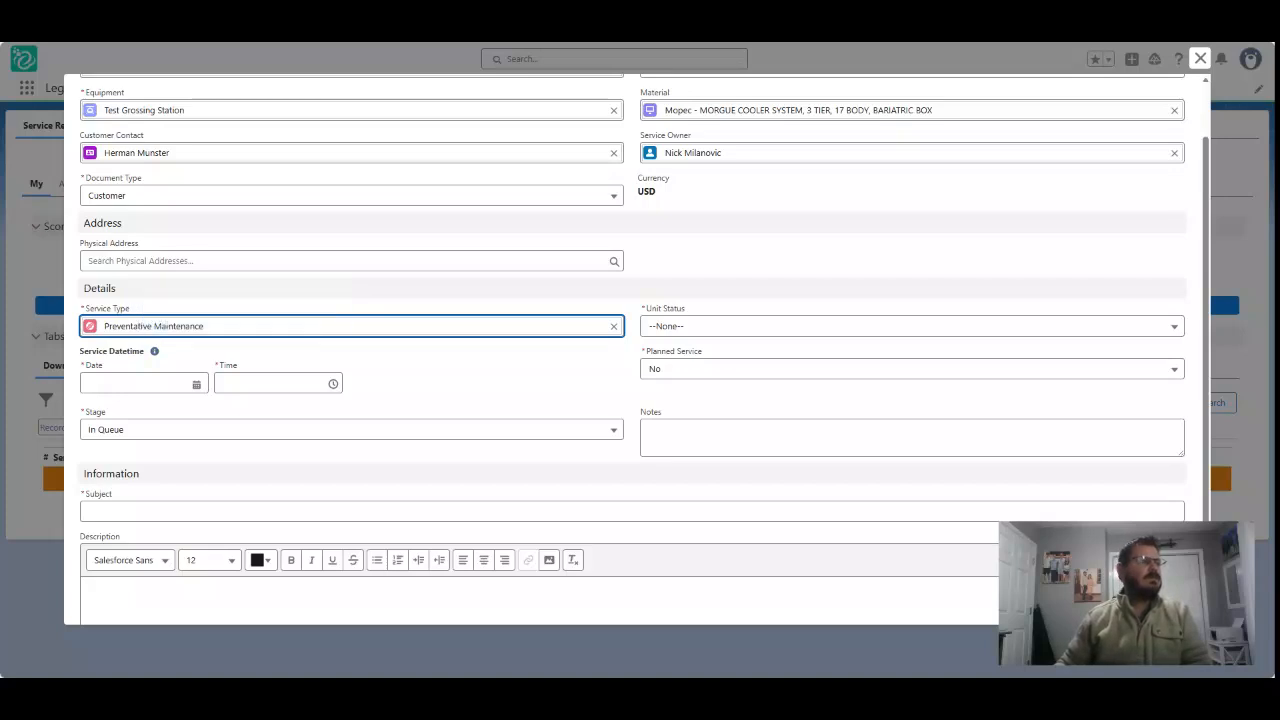
left_click(145, 384)
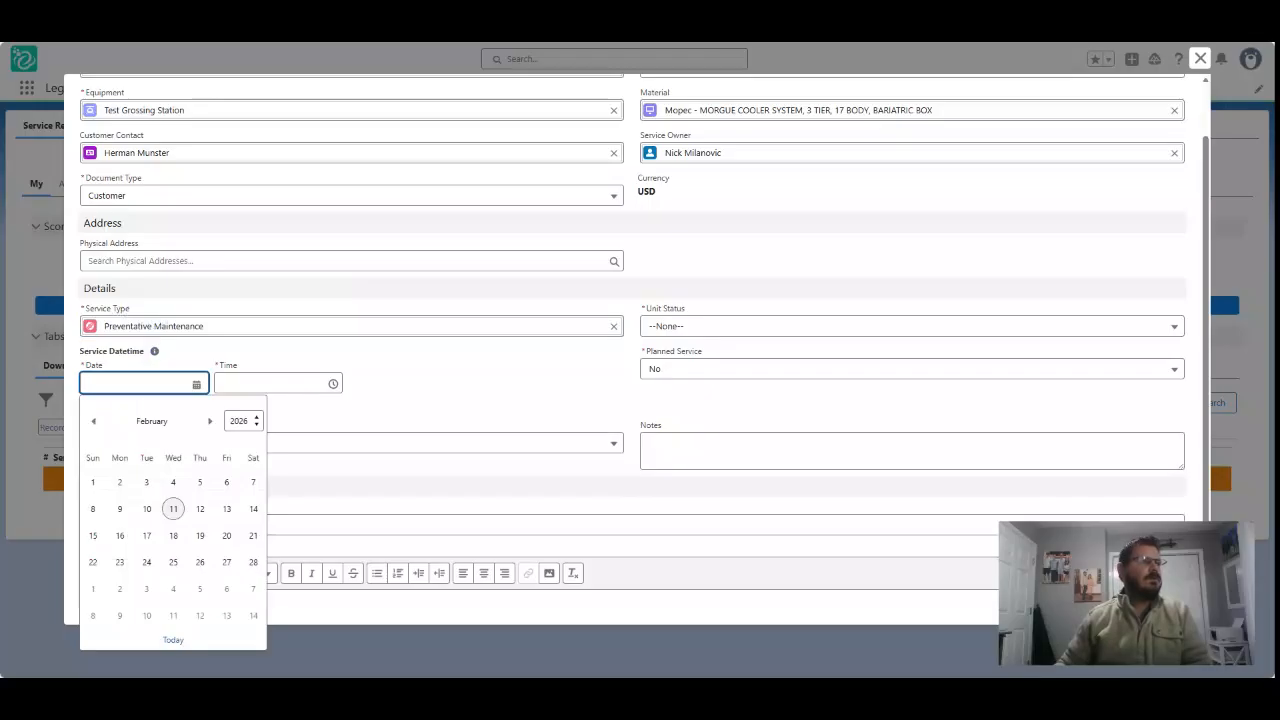
left_click(173, 509)
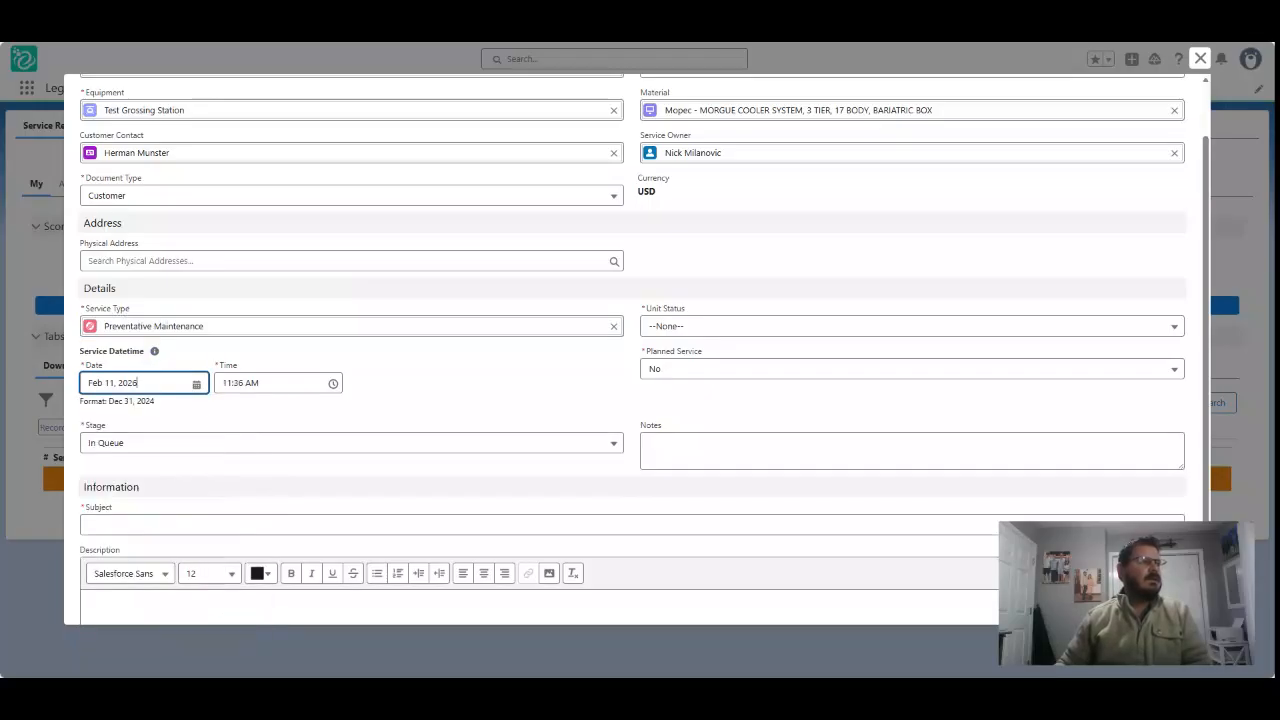
left_click(351, 442)
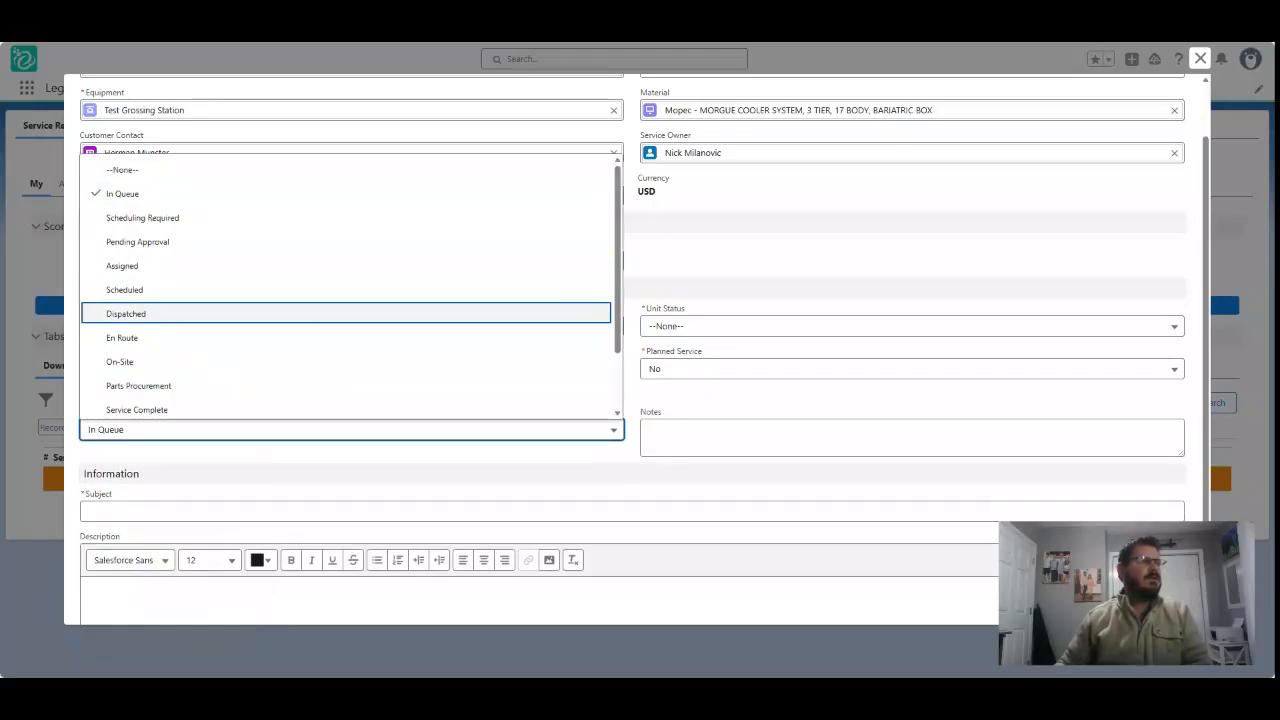
left_click(160, 194)
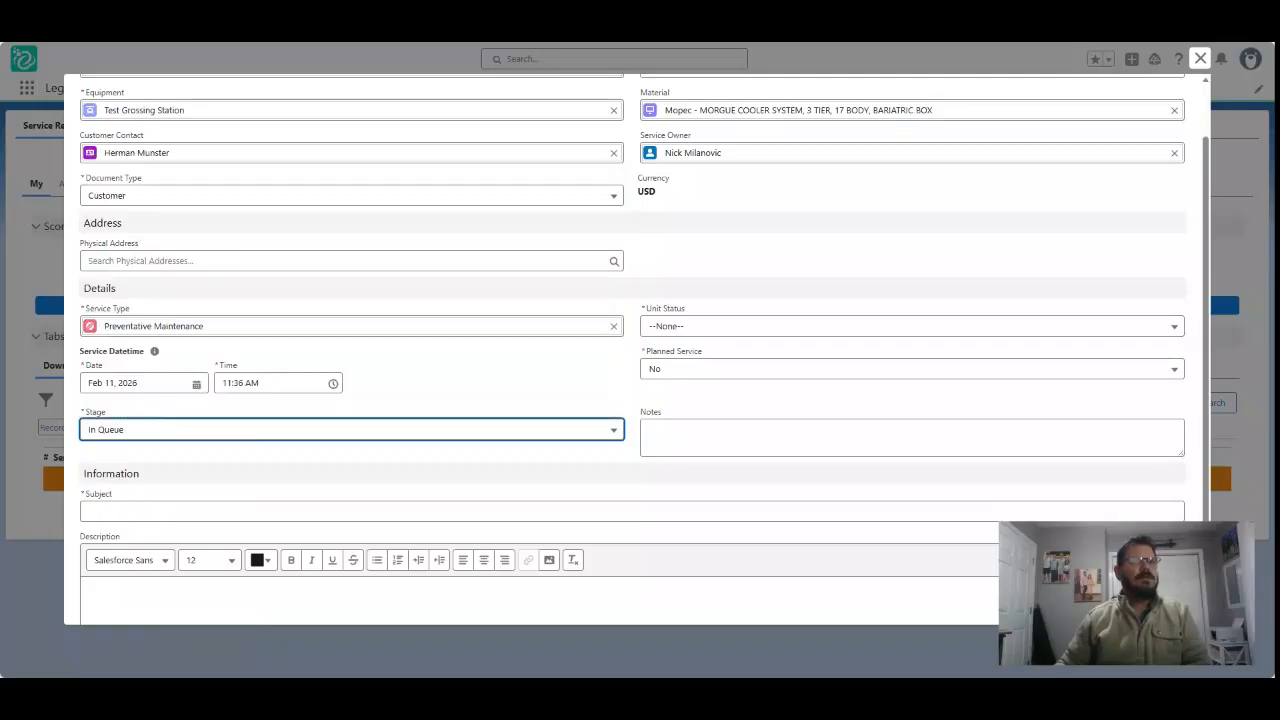
Set the unit status of the service request to Limited.
left_click(912, 326)
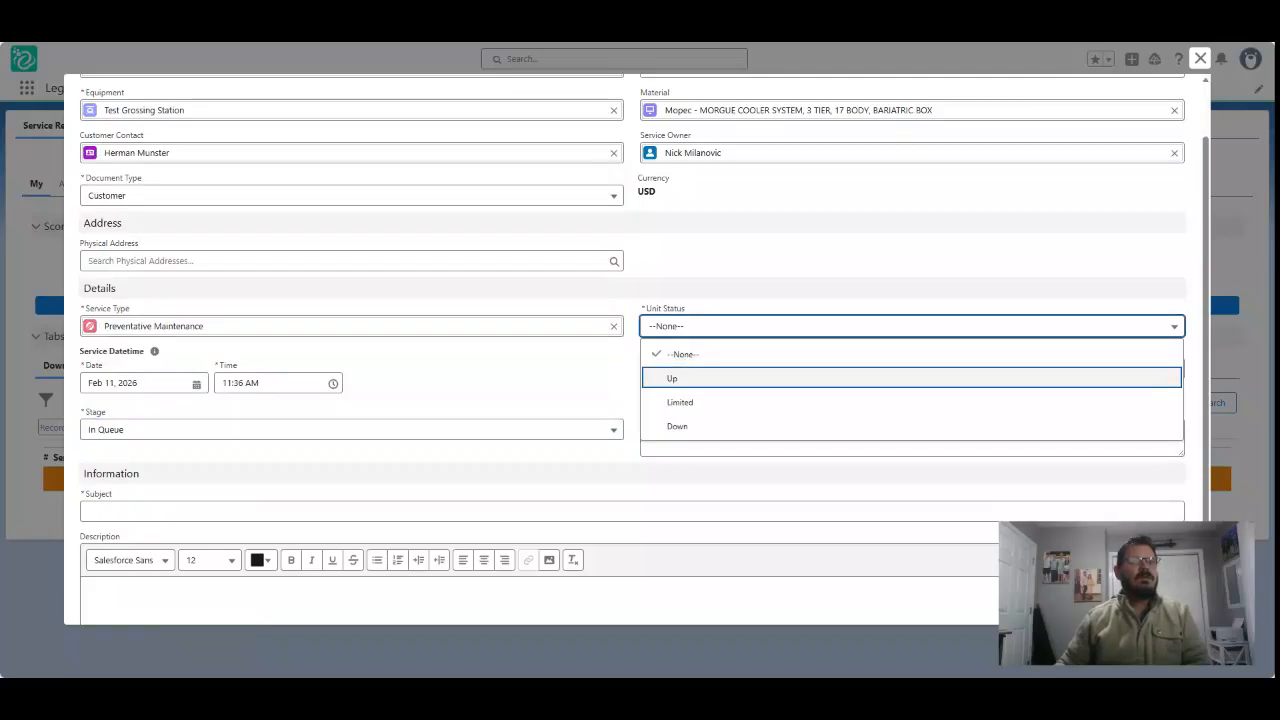
key("Down")
key("Down")
key("Up")
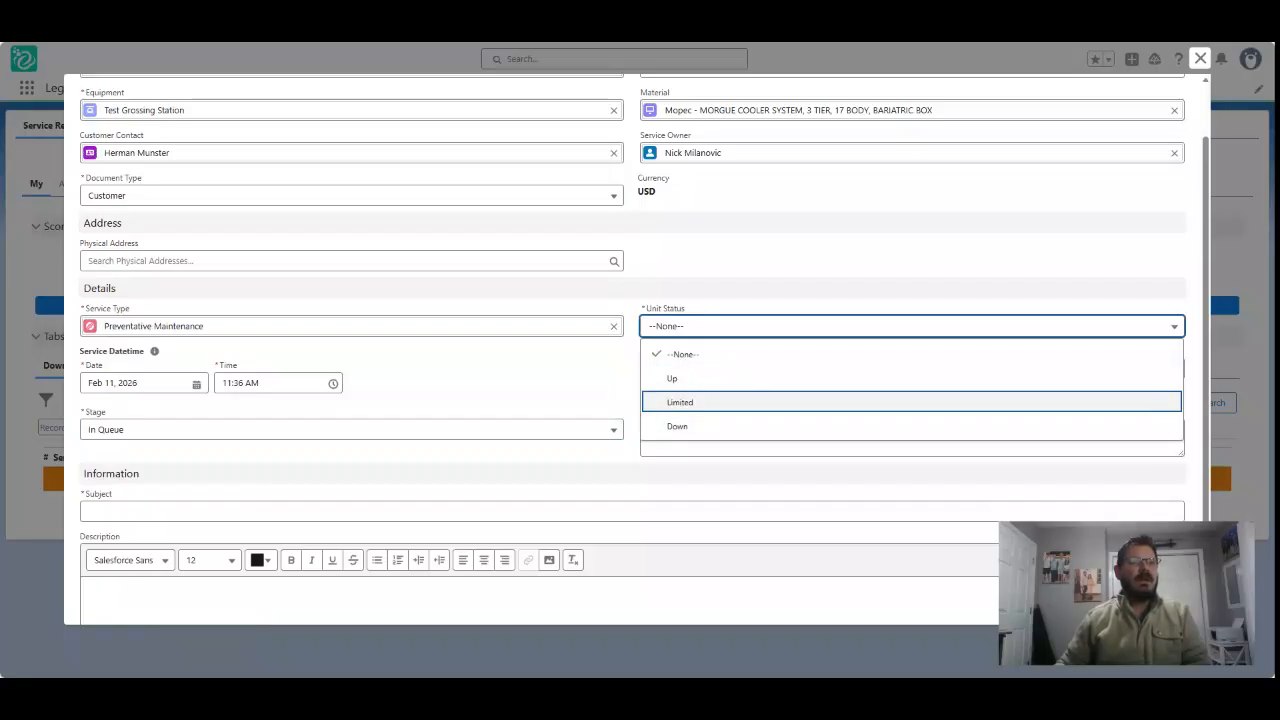
key("Return")
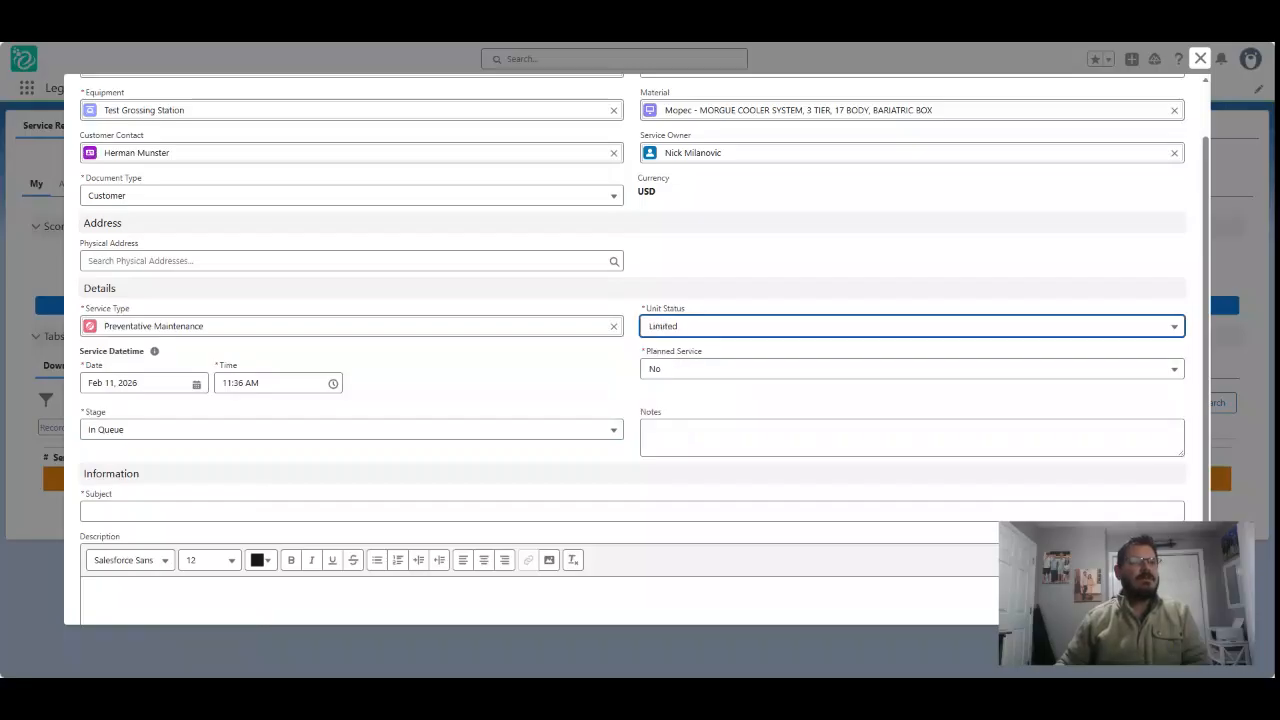
Review the planned service options and select No.
key("Tab")
key("Down")
key("Down")
key("Down")
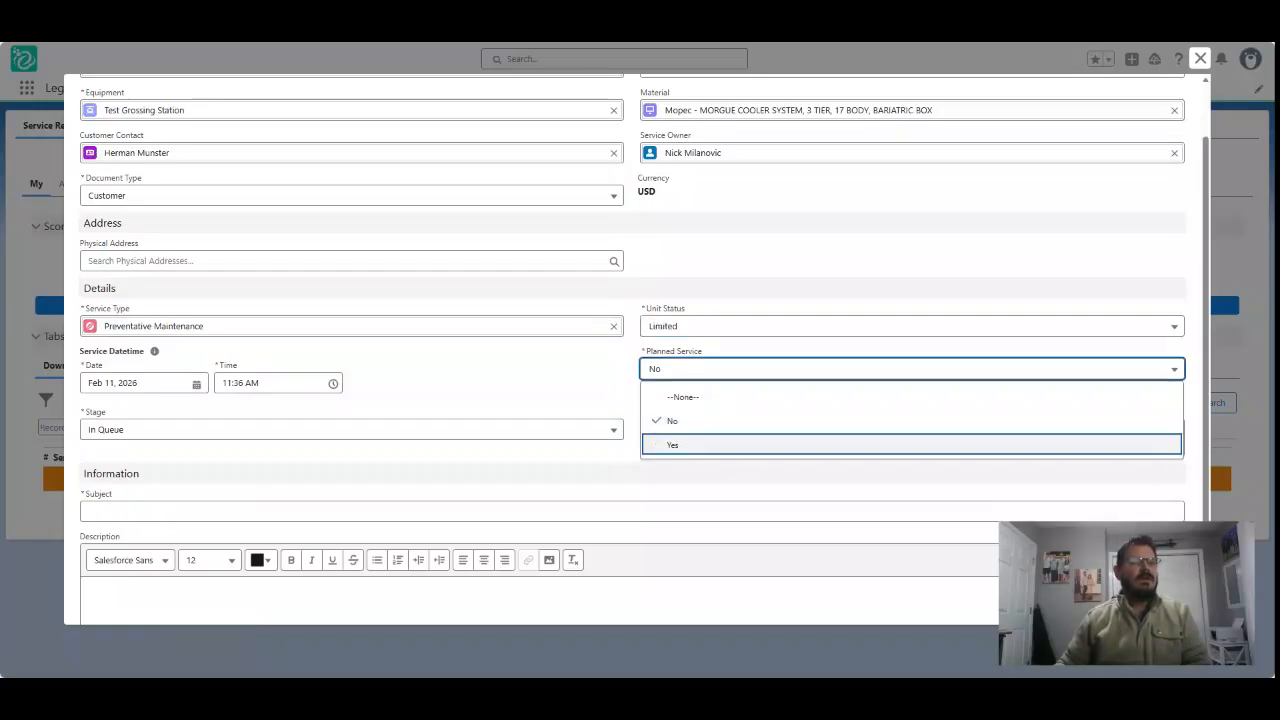
key("Up")
key("Return")
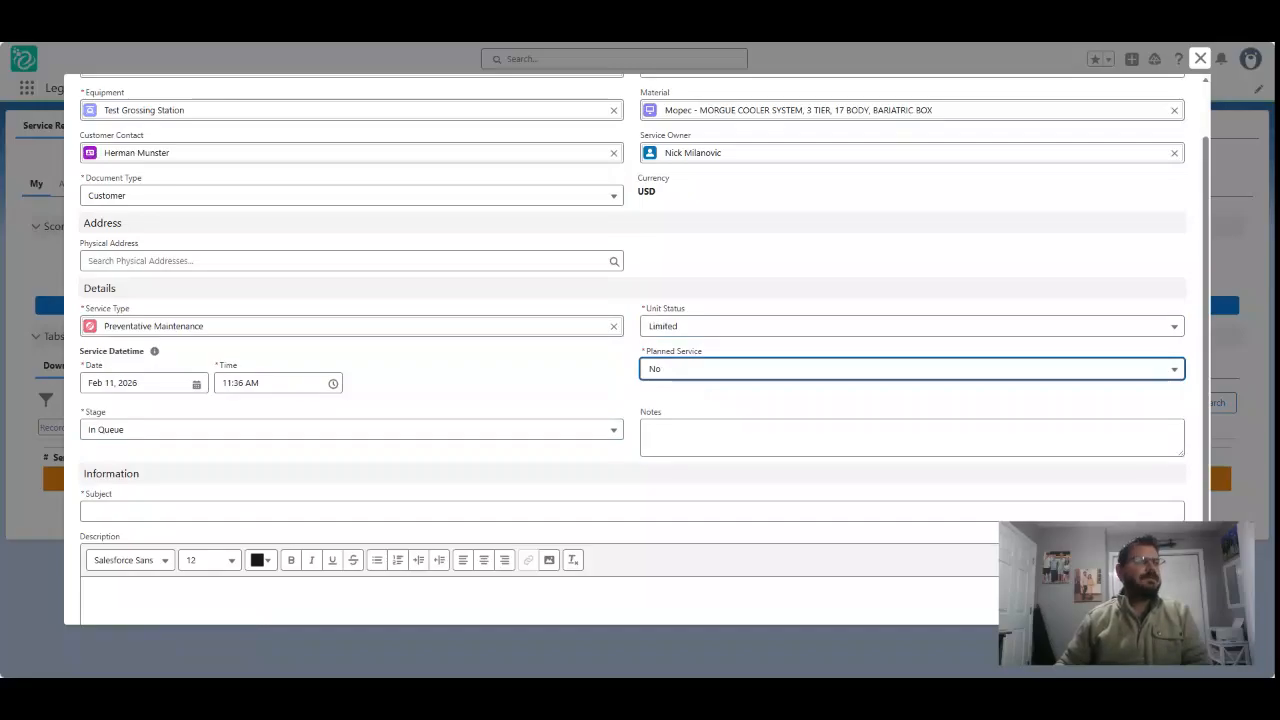
Enter "Add Notes Here" as the notes of the service request.
left_click(912, 438)
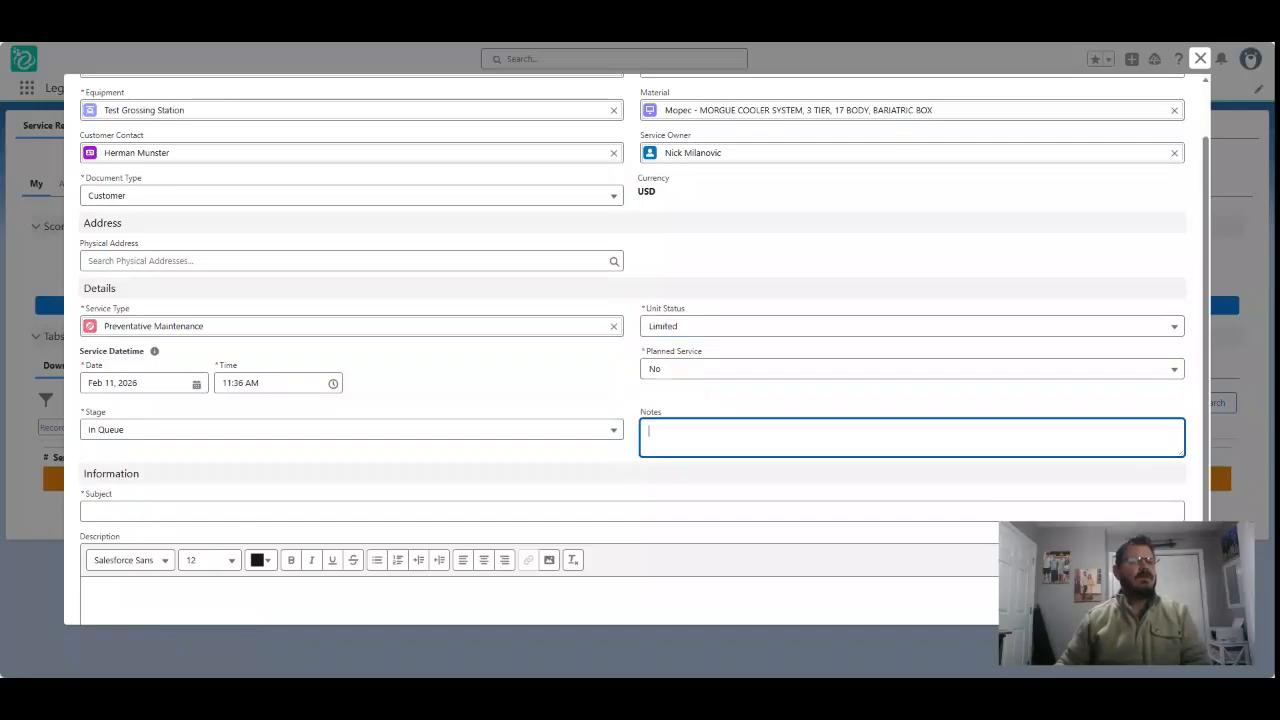
type("A")
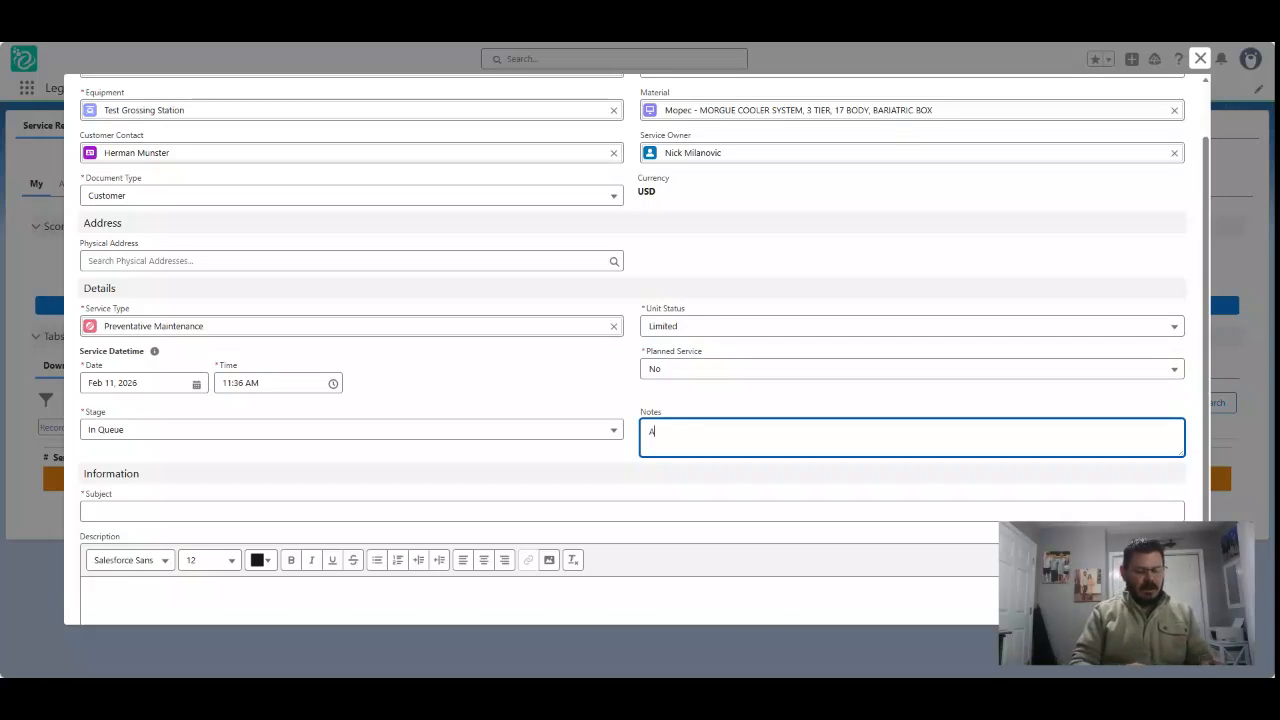
type("dd Note")
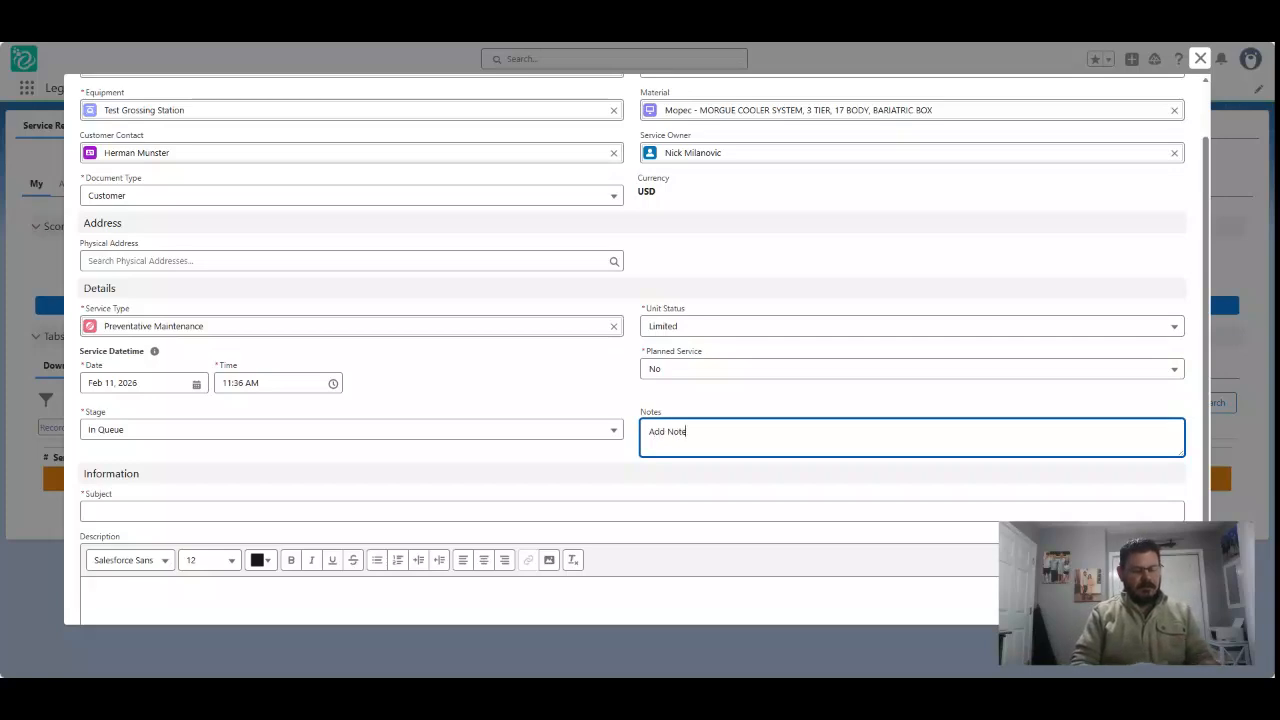
type("s Here")
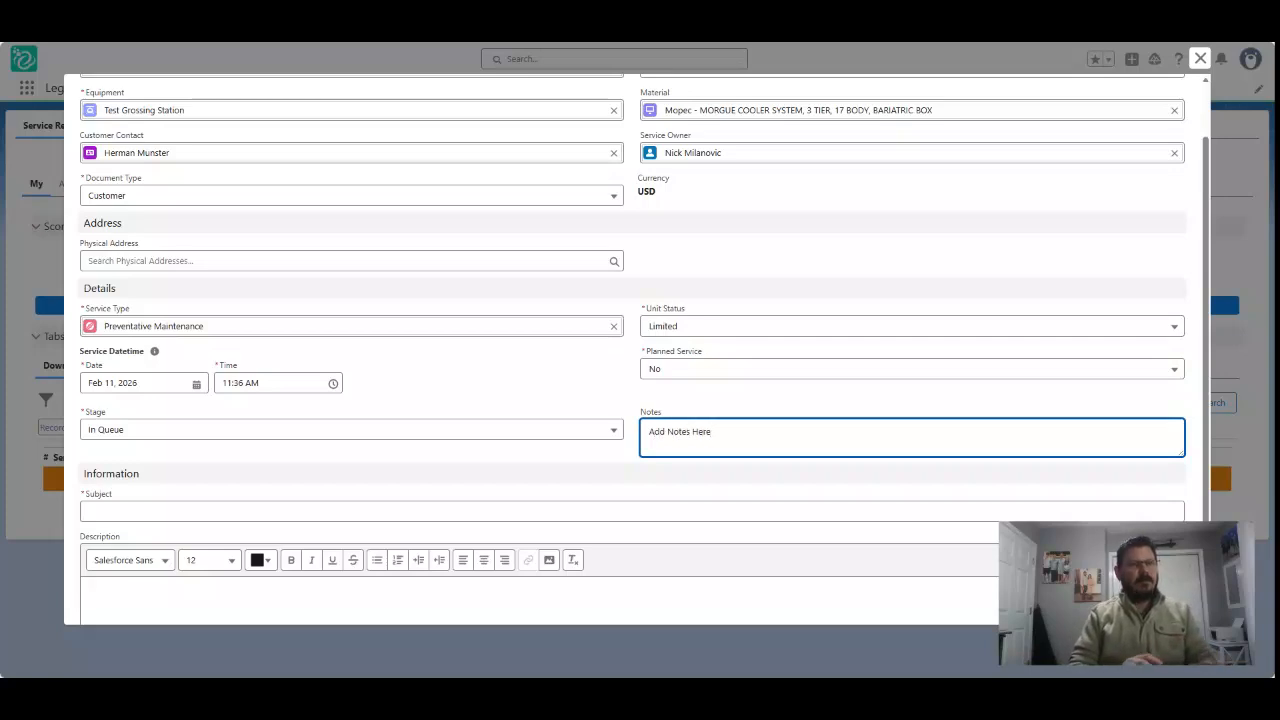
Fill the subject with the saved entry "Maintenance Needed - Describe Problem / Failure Below".
scroll(632, 350, "down", 1)
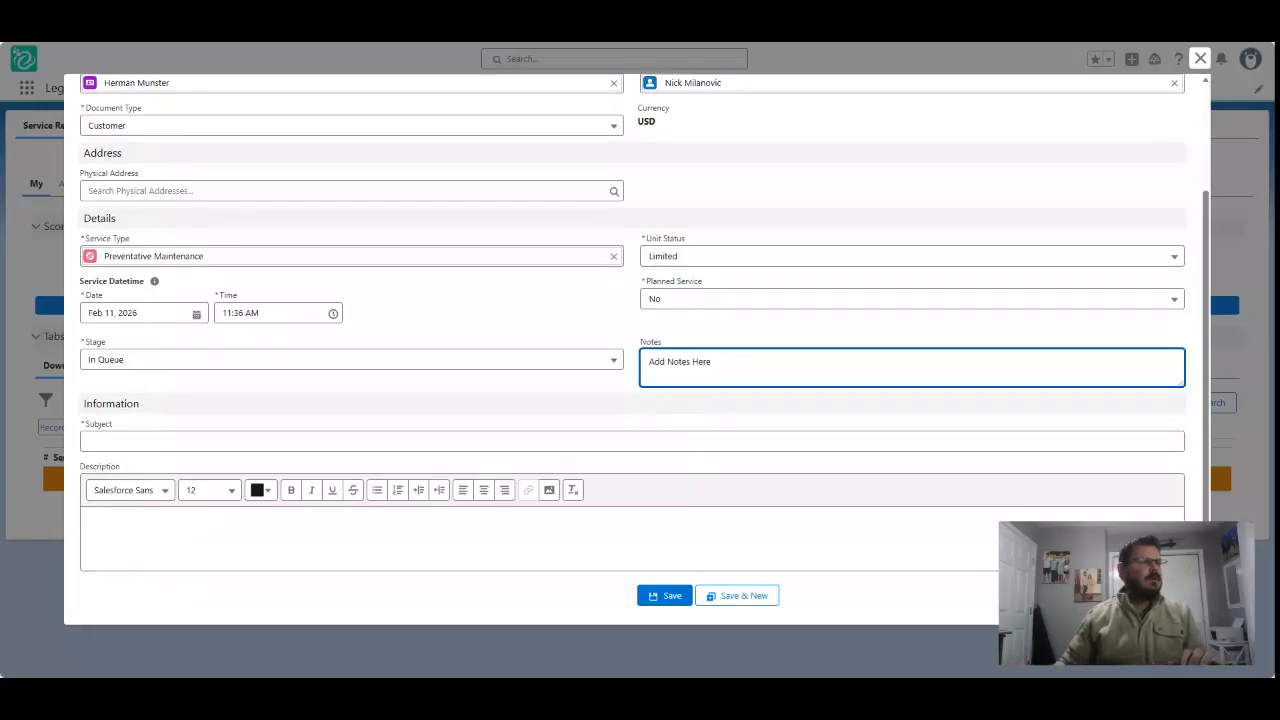
left_click(632, 441)
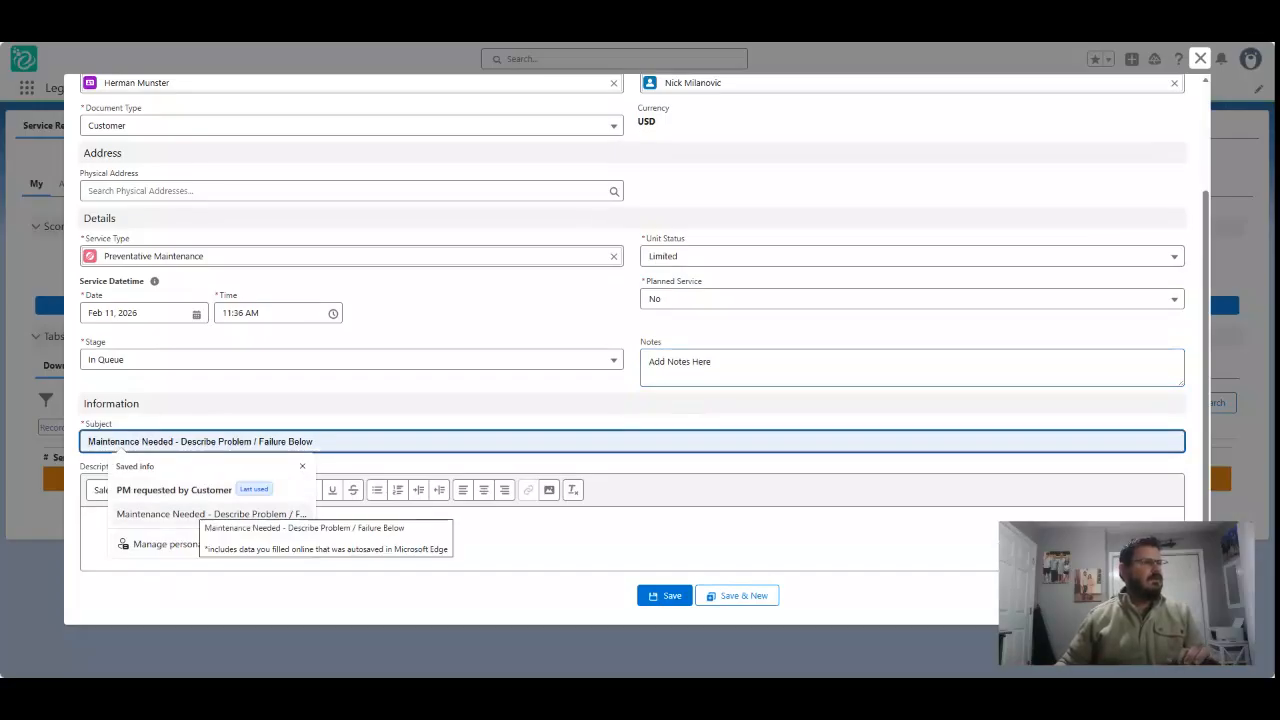
left_click(210, 514)
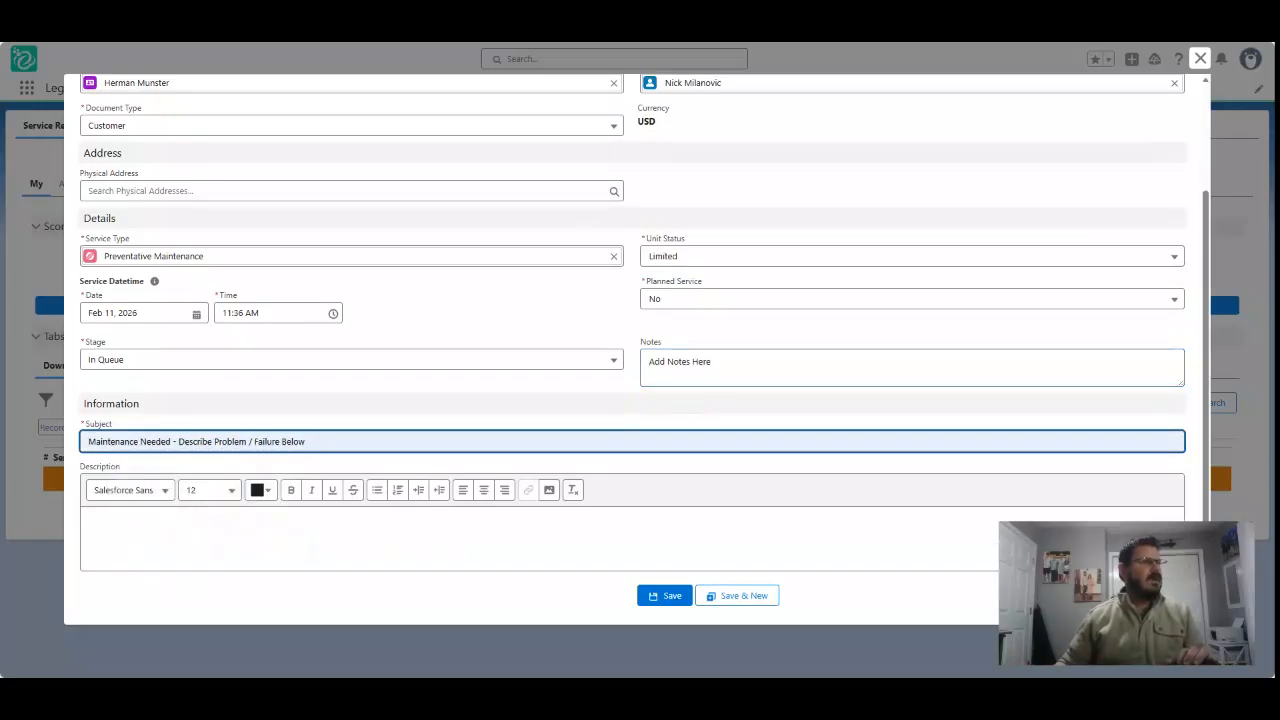
Enter "Customer requested PM and Cleaning of Unit." as the description of the service request, correcting any misspelling.
left_click(210, 535)
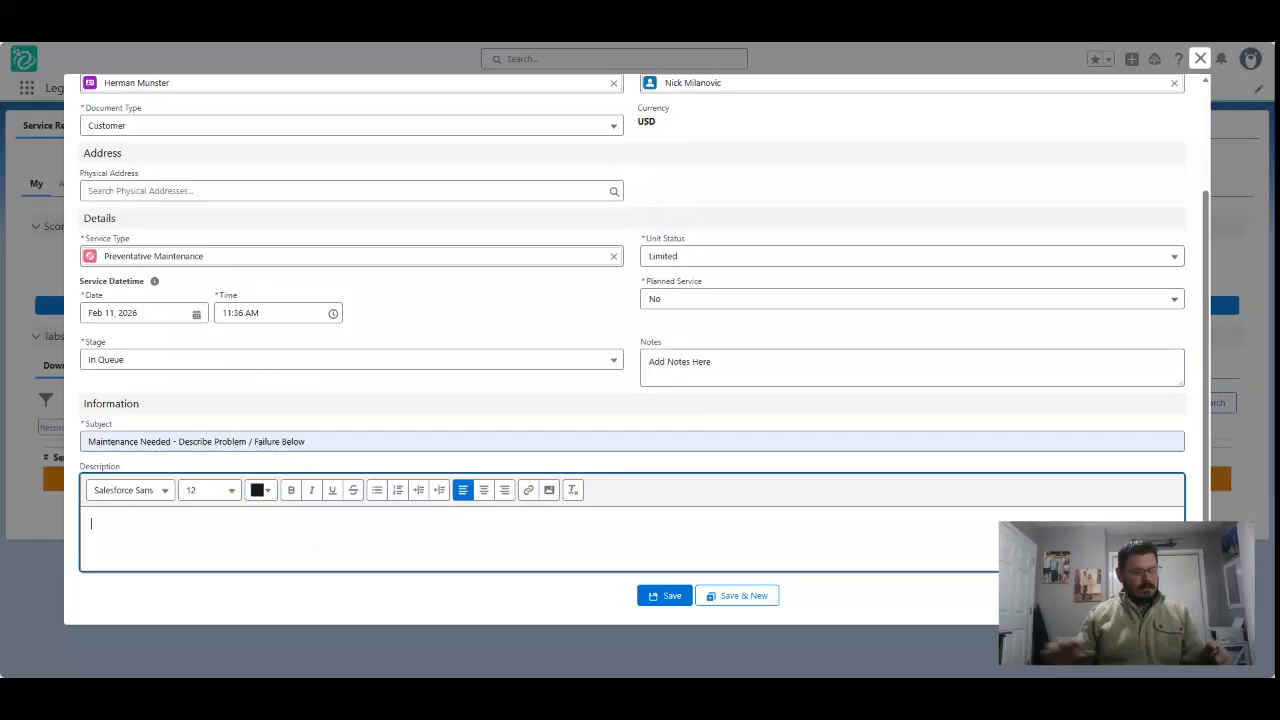
type("customer")
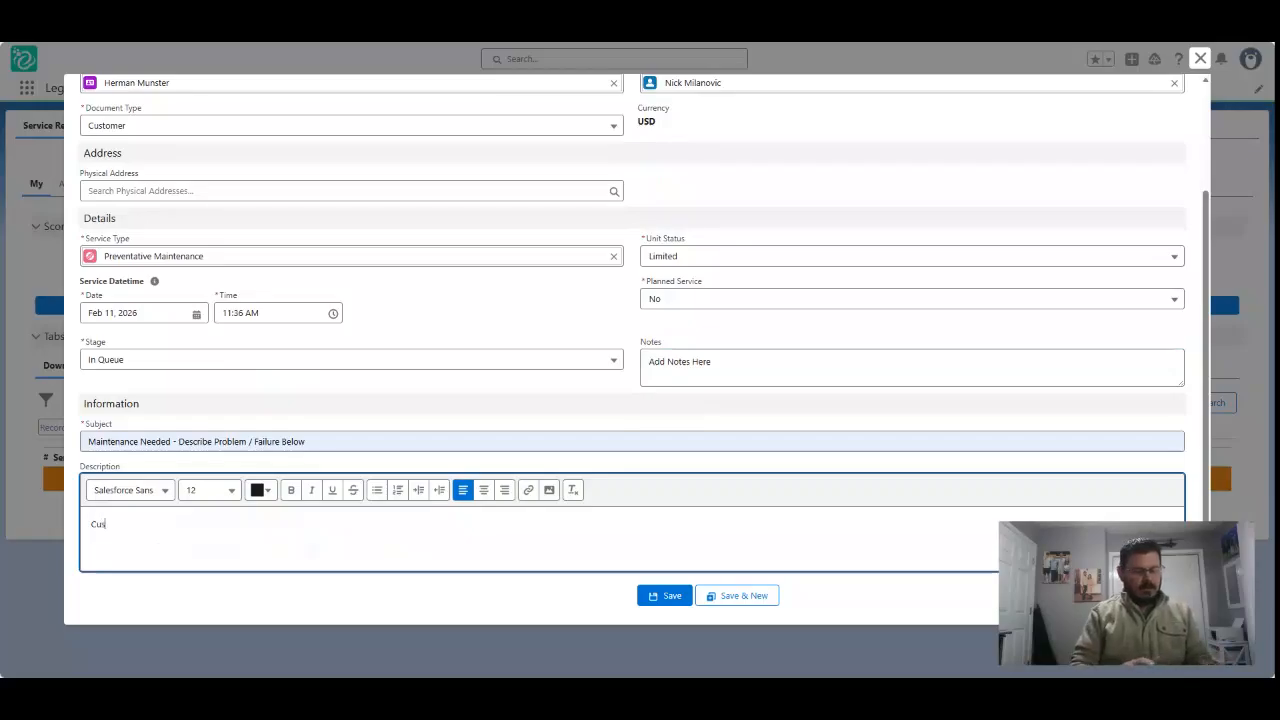
type(" re")
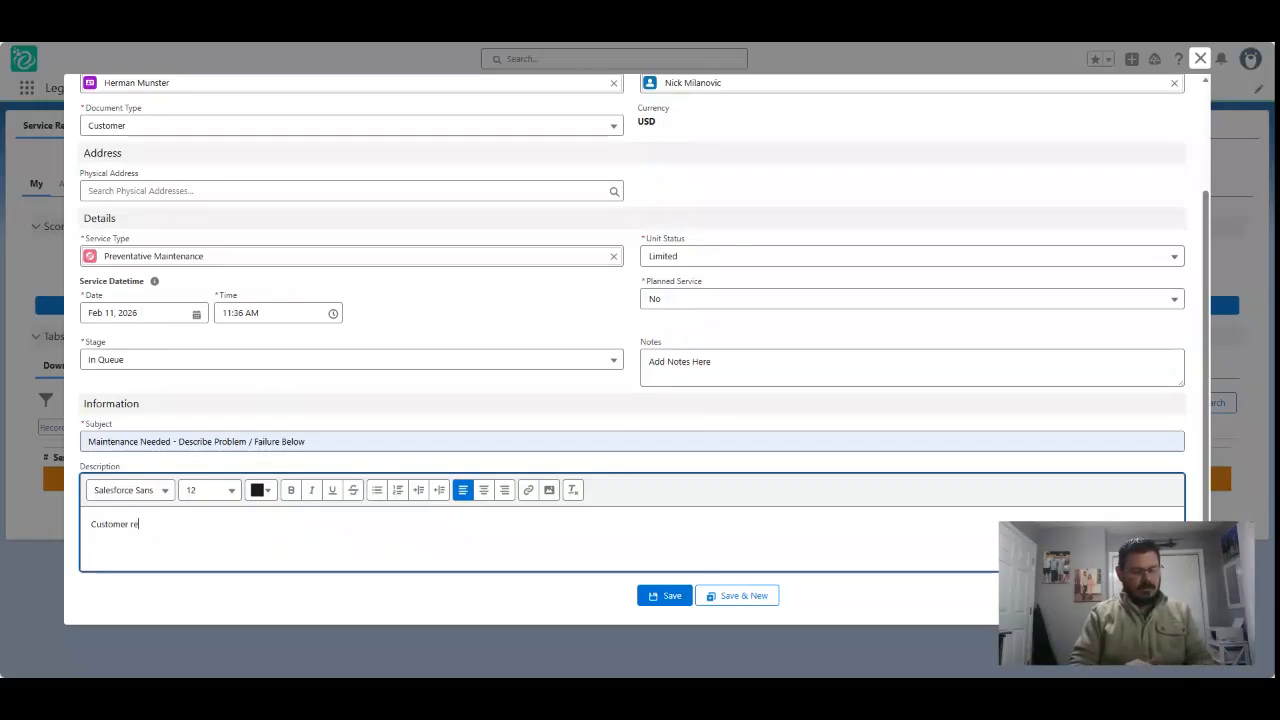
type("quested PM andCleaniny")
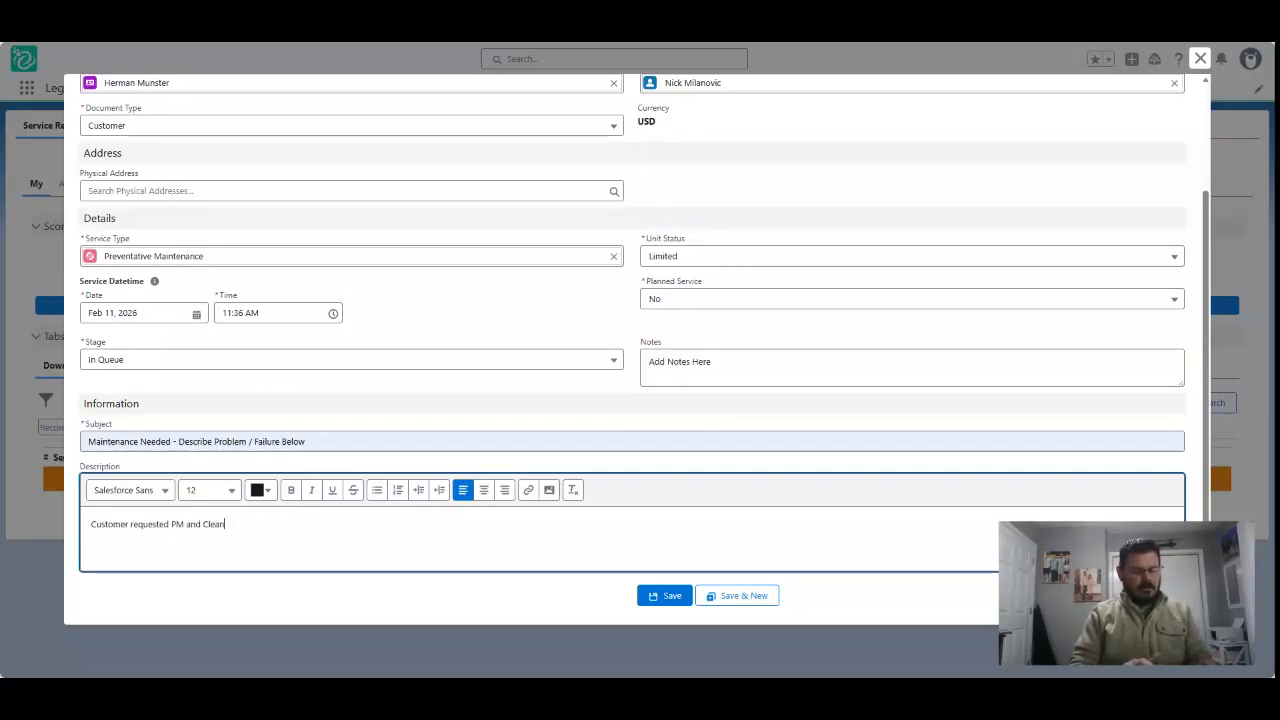
key("BackSpace")
key("BackSpace")
type("n of U")
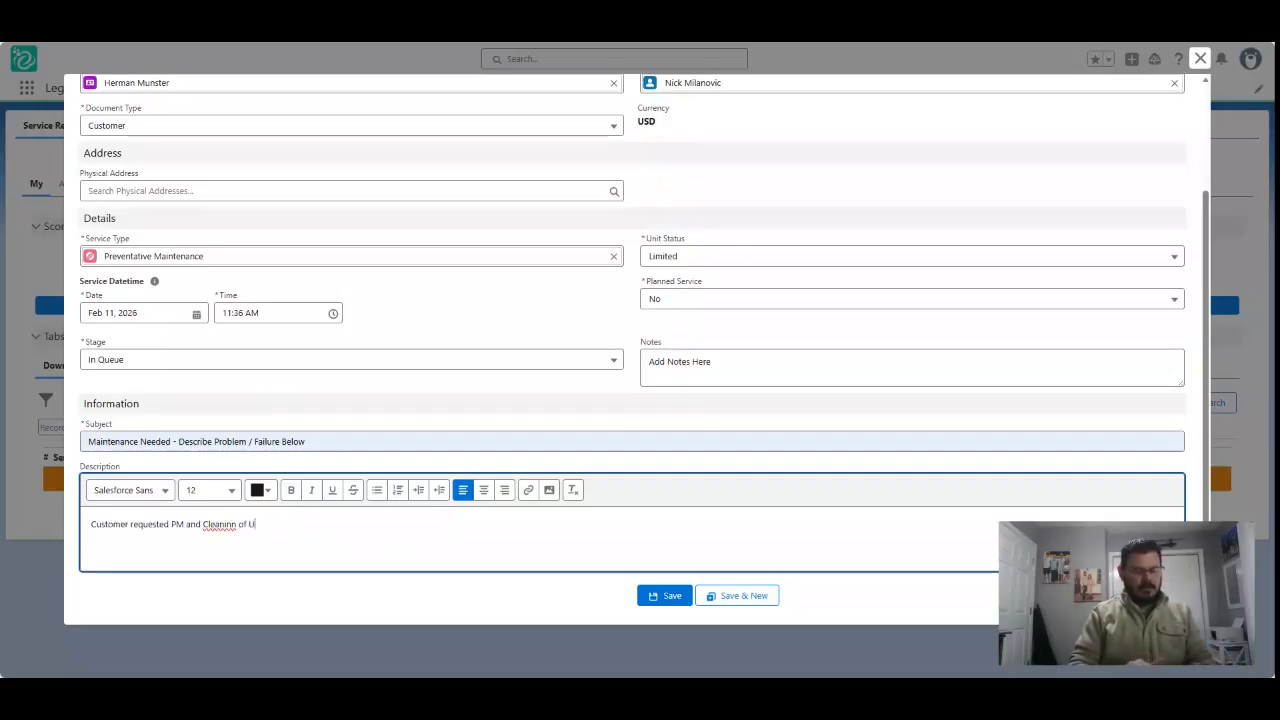
type("n")
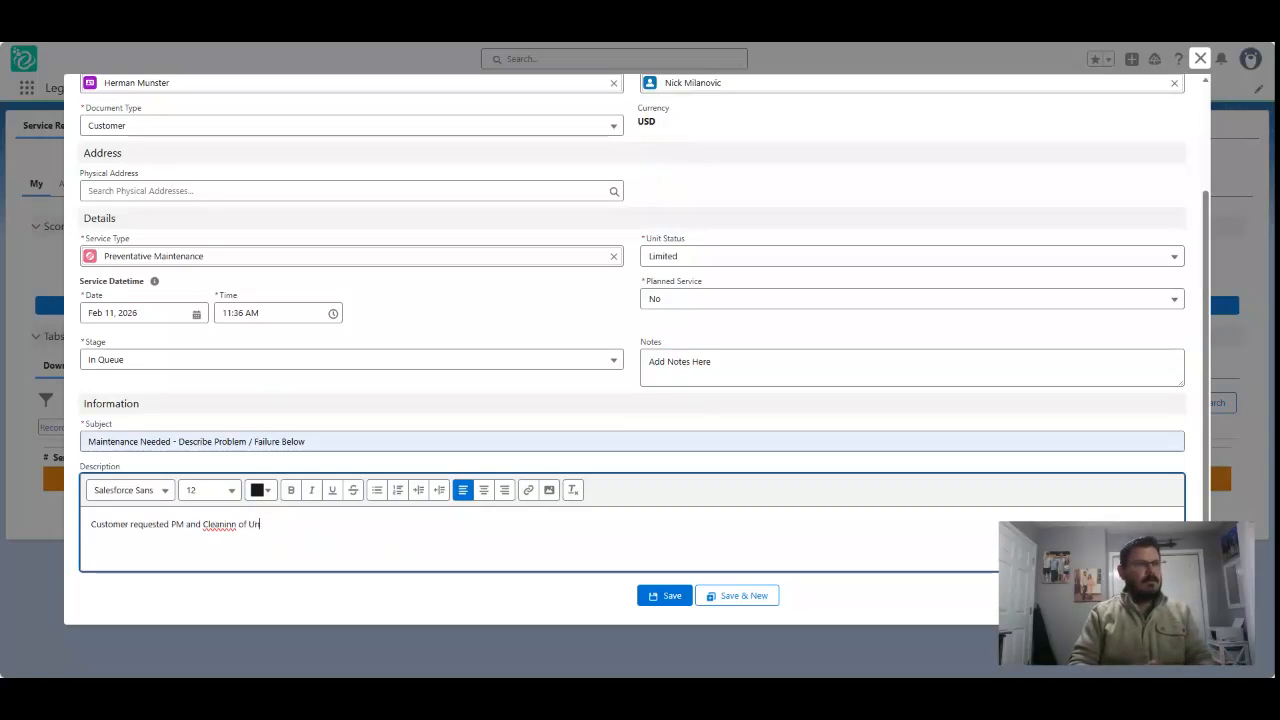
type("tit")
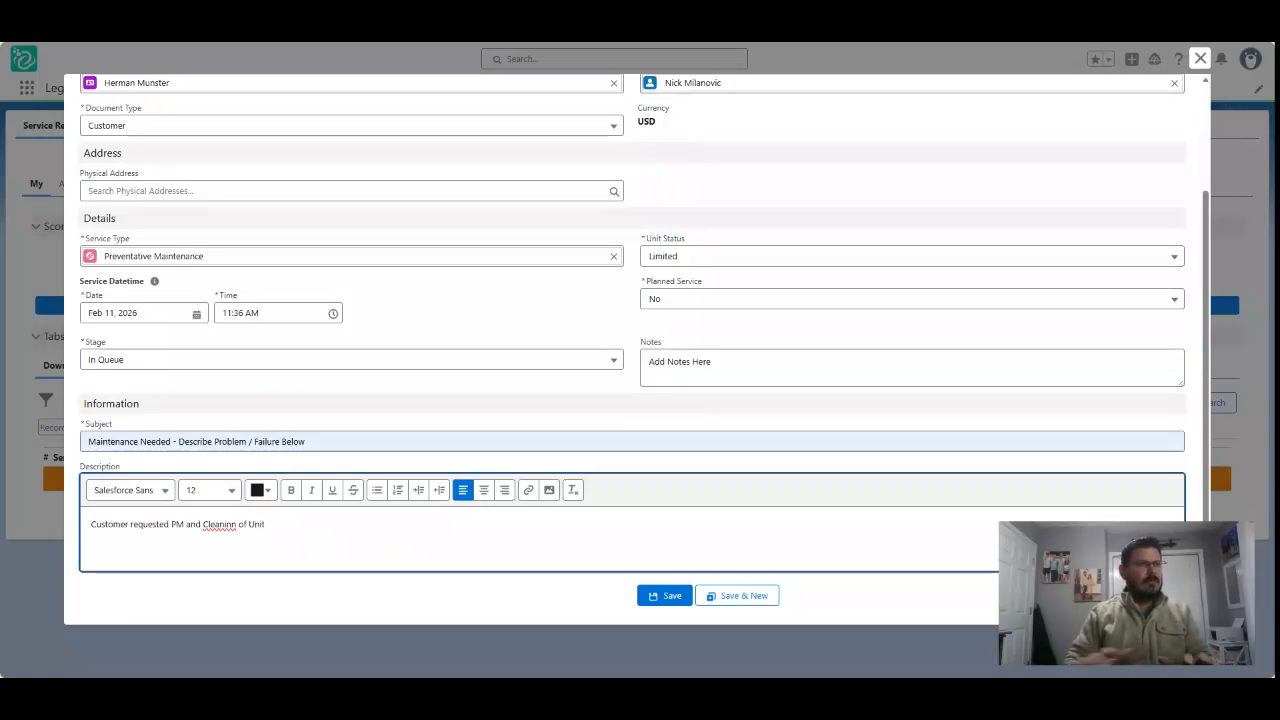
left_click(219, 524)
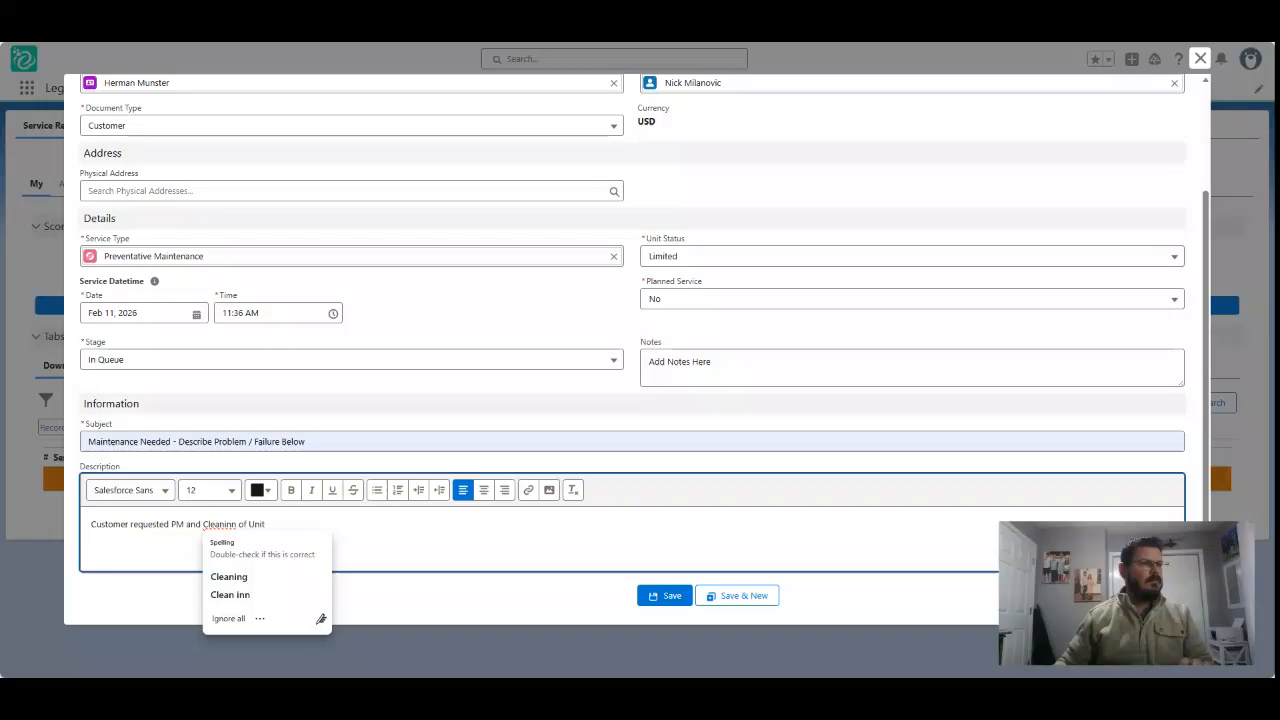
left_click(228, 576)
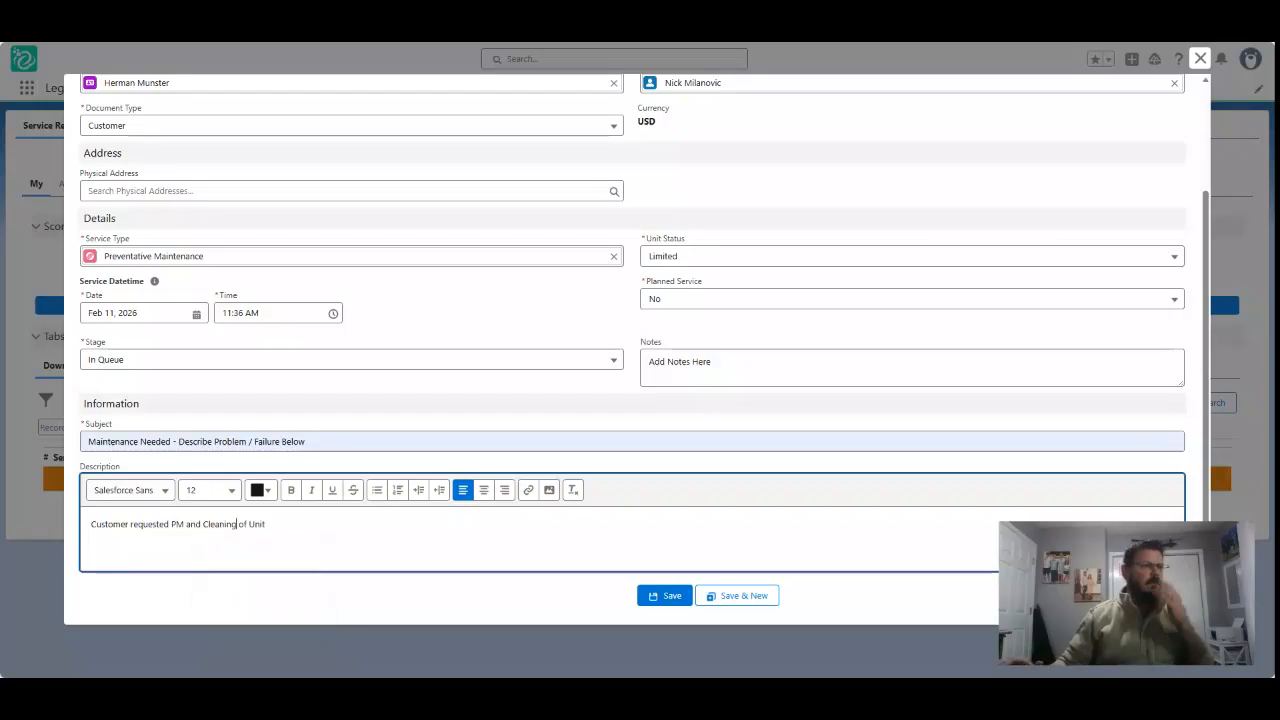
left_click(266, 524)
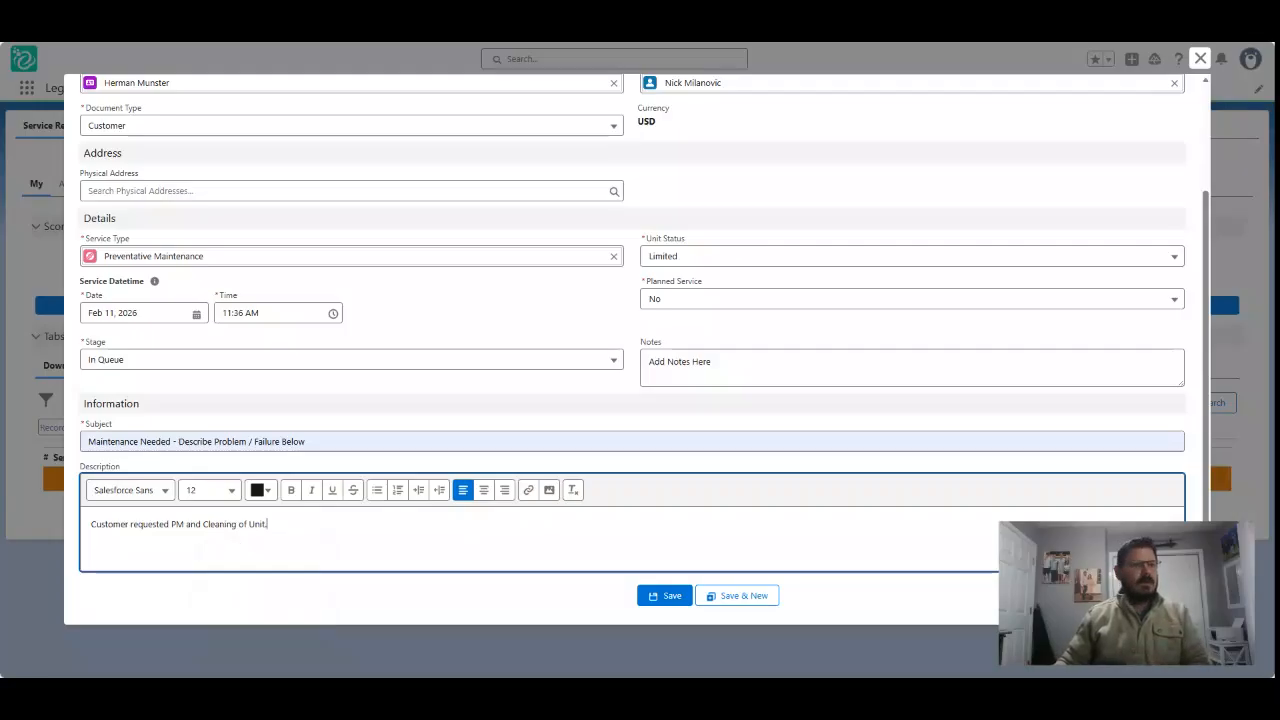
Save the new service request and review the information, dates and service details on its record.
scroll(636, 350, "up", 3)
scroll(636, 350, "down", 3)
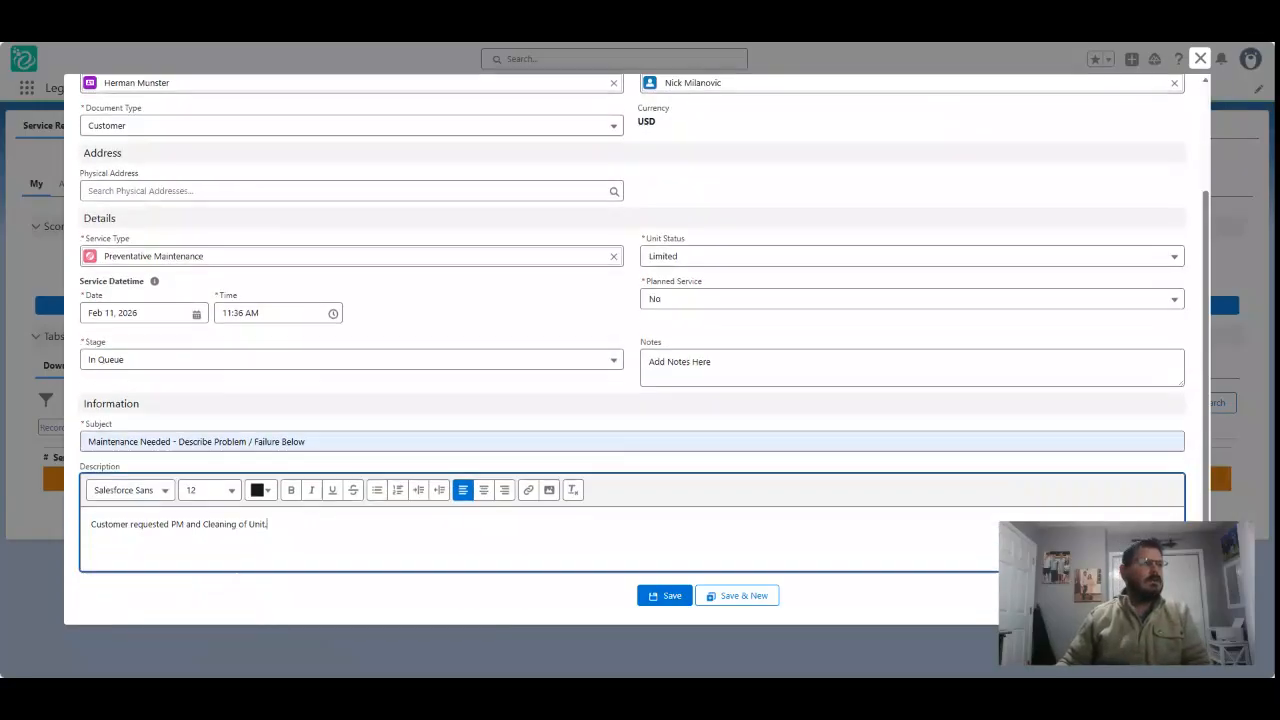
left_click(664, 595)
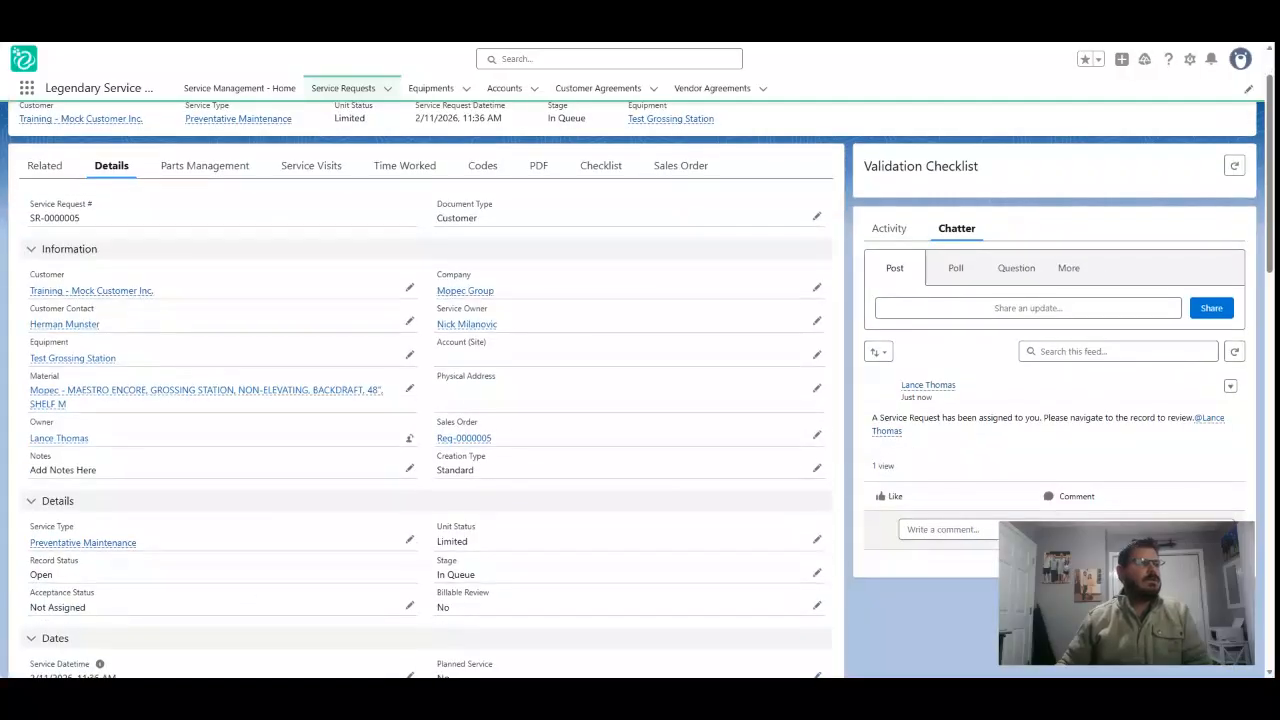
scroll(200, 392, "down", 1)
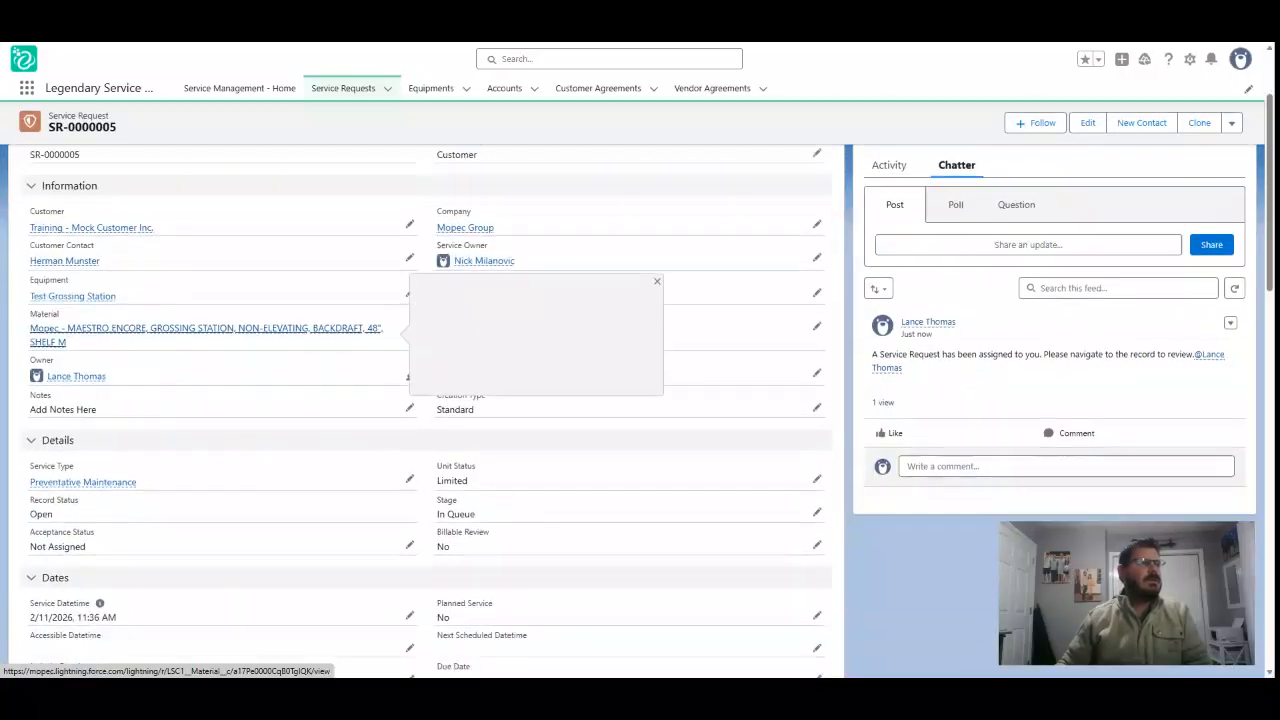
scroll(426, 411, "down", 4)
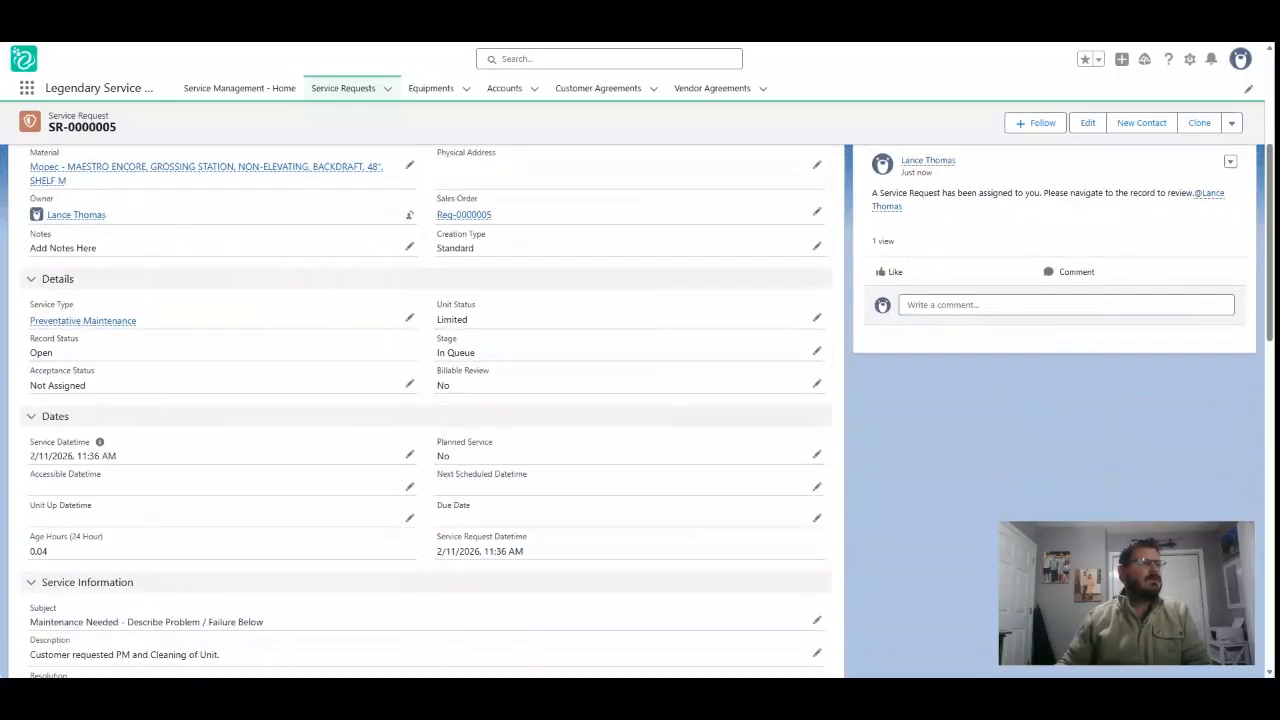
scroll(426, 411, "up", 5)
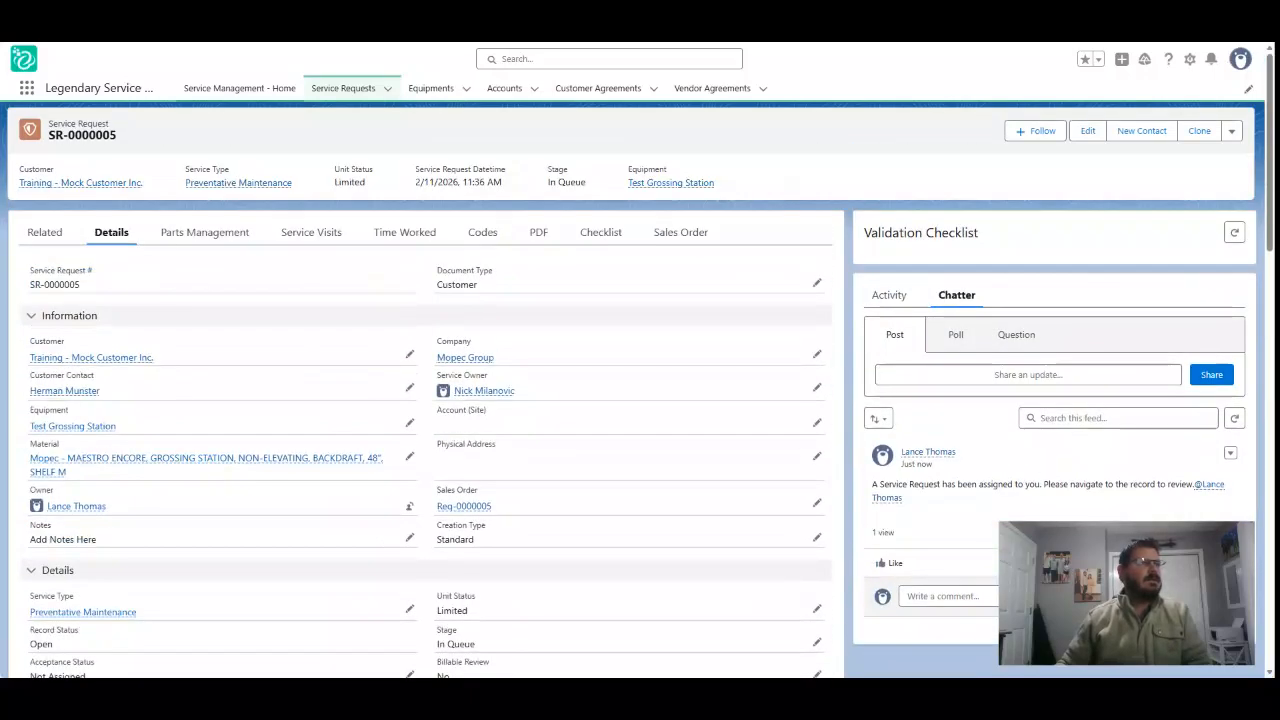
Return to the Service Management home page and show the overview of all service requests.
left_click(240, 88)
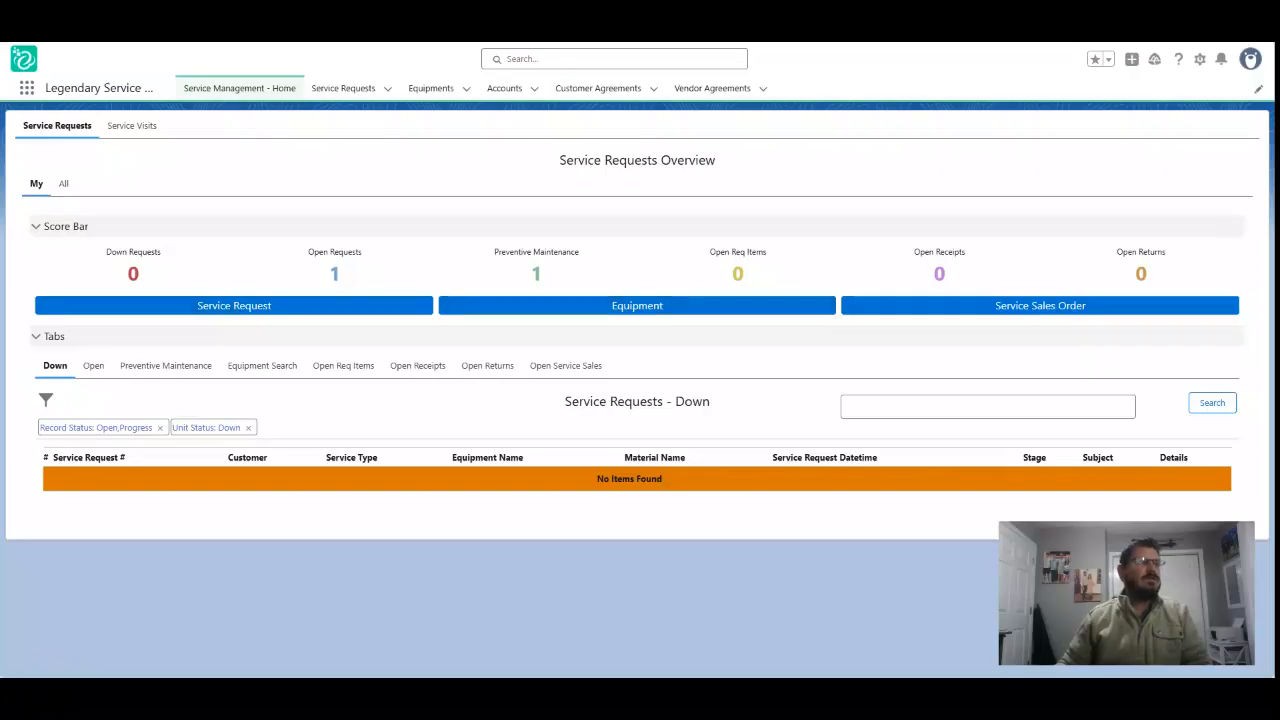
left_click(63, 183)
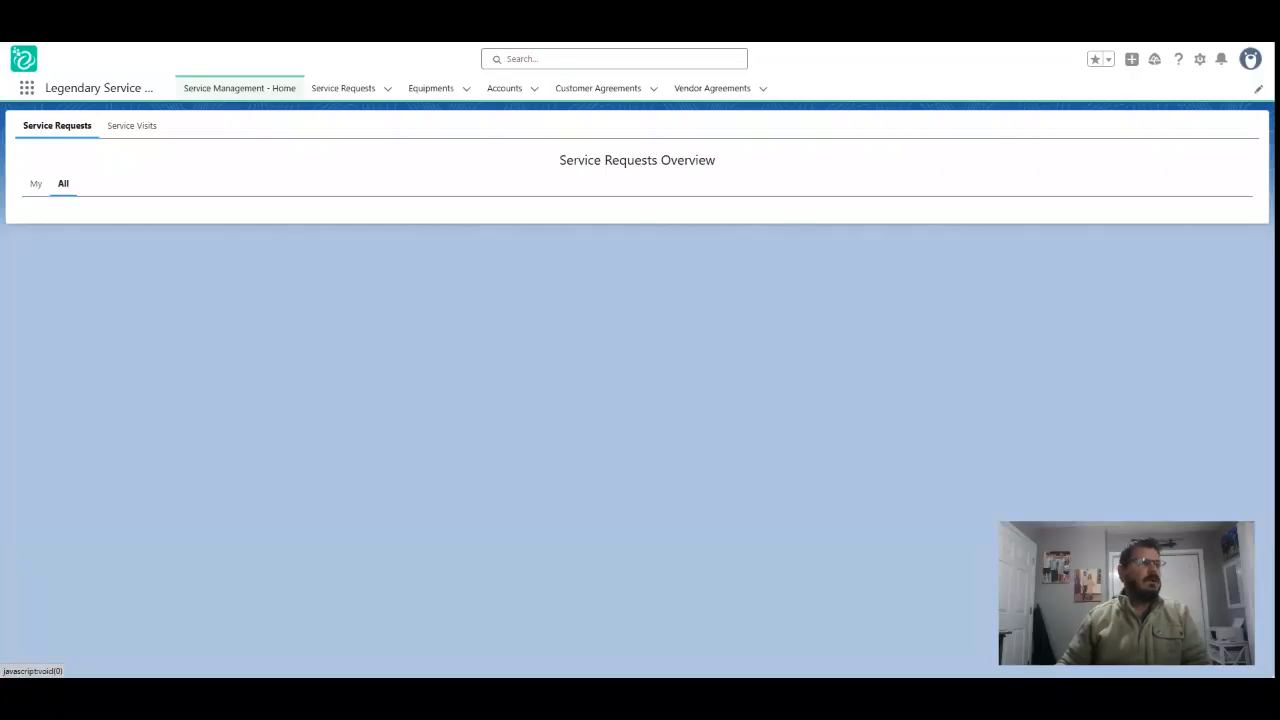